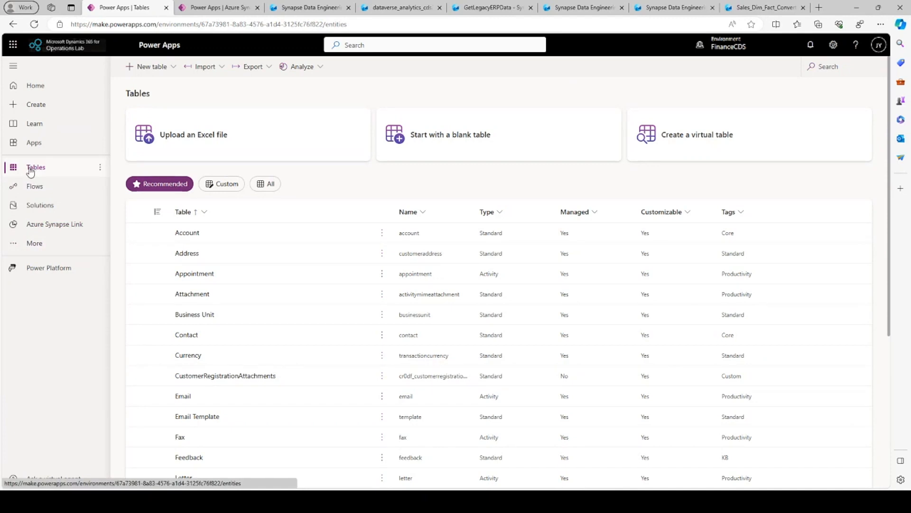
Step: Start linking the Dataverse tables to Microsoft Fabric and save the connection for environment domain org6c593afb.crm3.dynamics.com
left_click(320, 67)
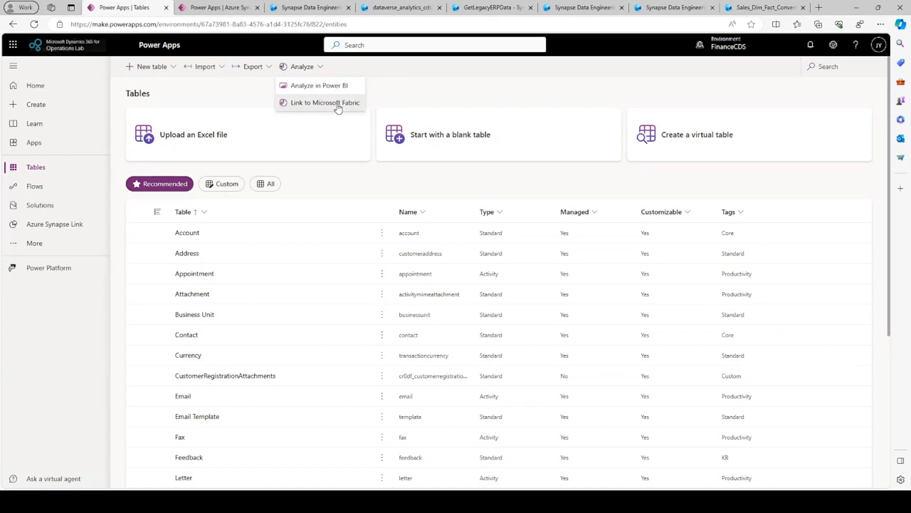
left_click(338, 108)
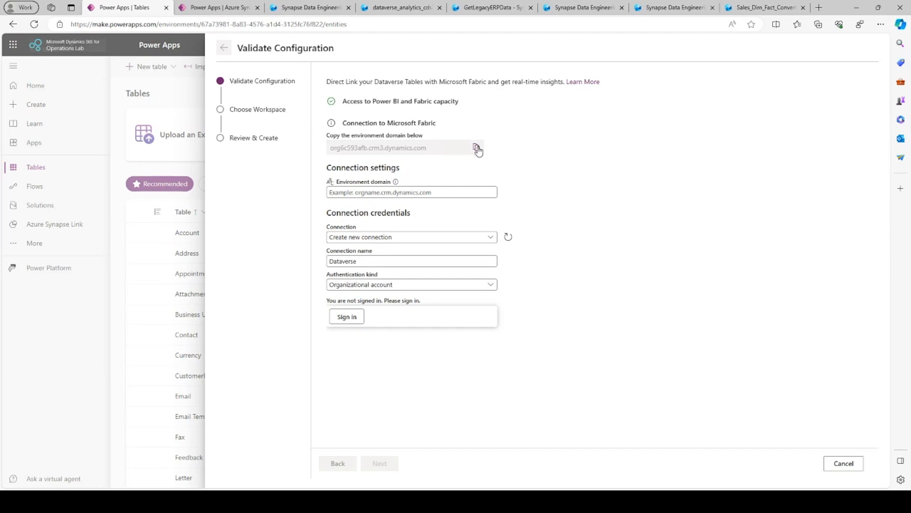
left_click(462, 193)
type("org6c593afb.crm3.dynamics.com")
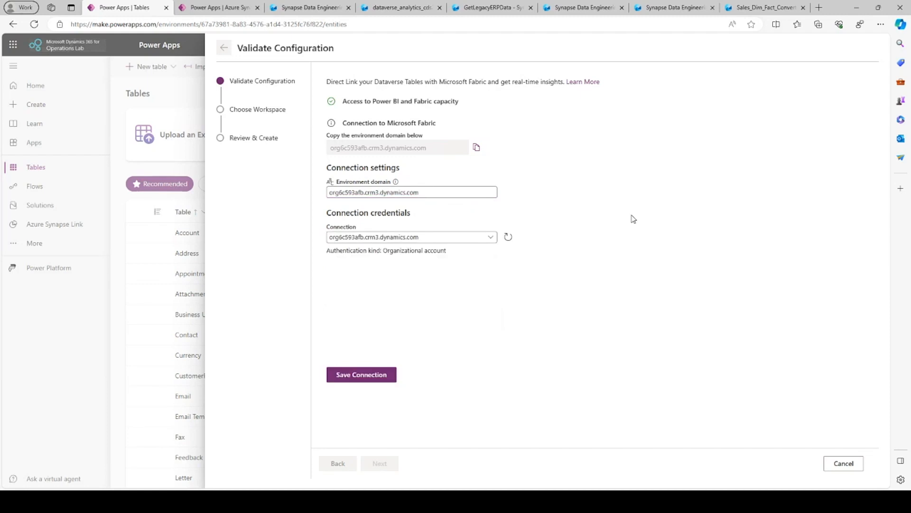
left_click(379, 380)
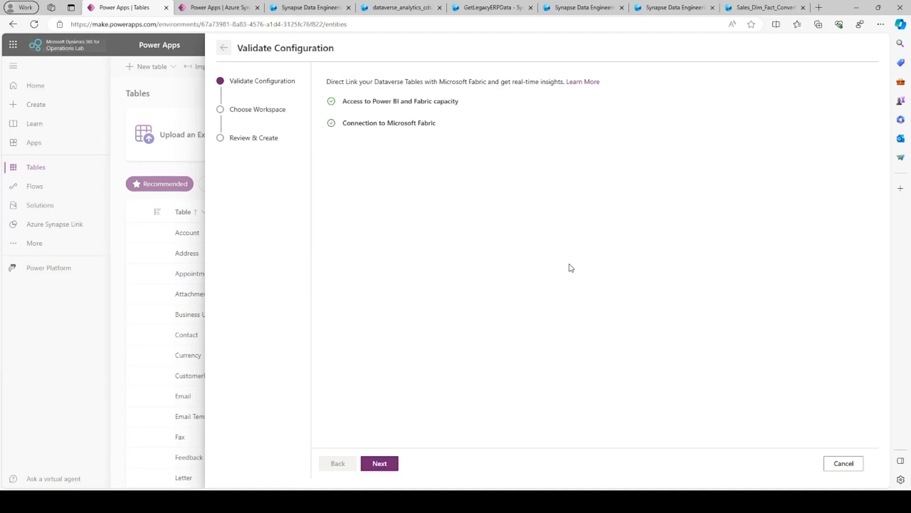
left_click(390, 461)
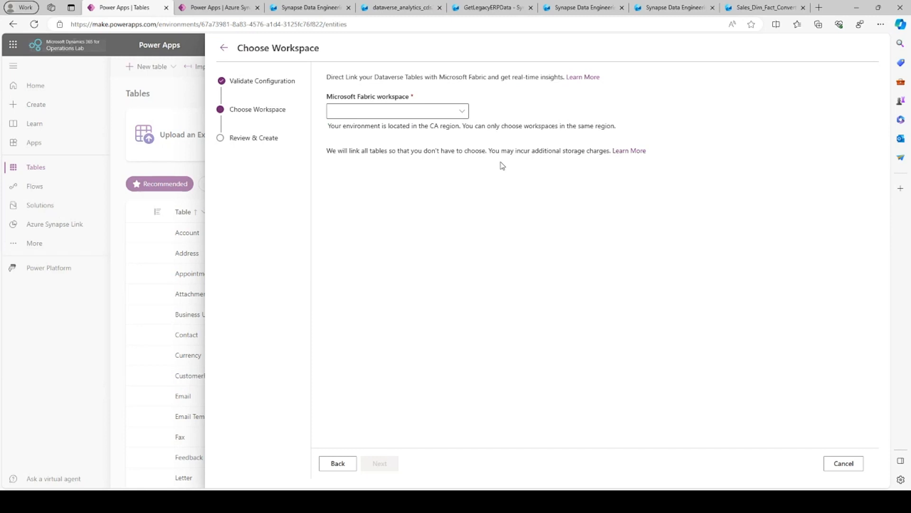
Step: Choose D365_Finance_Fabric as the Fabric workspace, review the creation summary and cancel the link setup
left_click(466, 118)
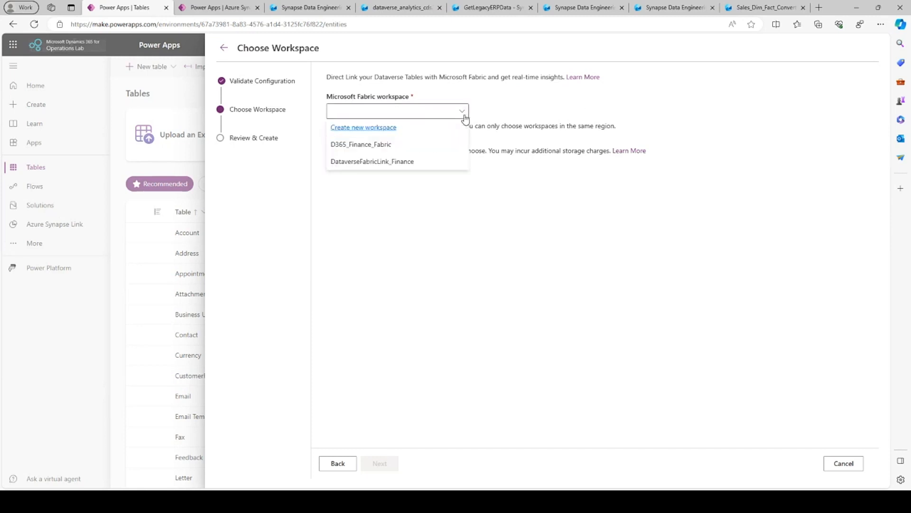
left_click(373, 147)
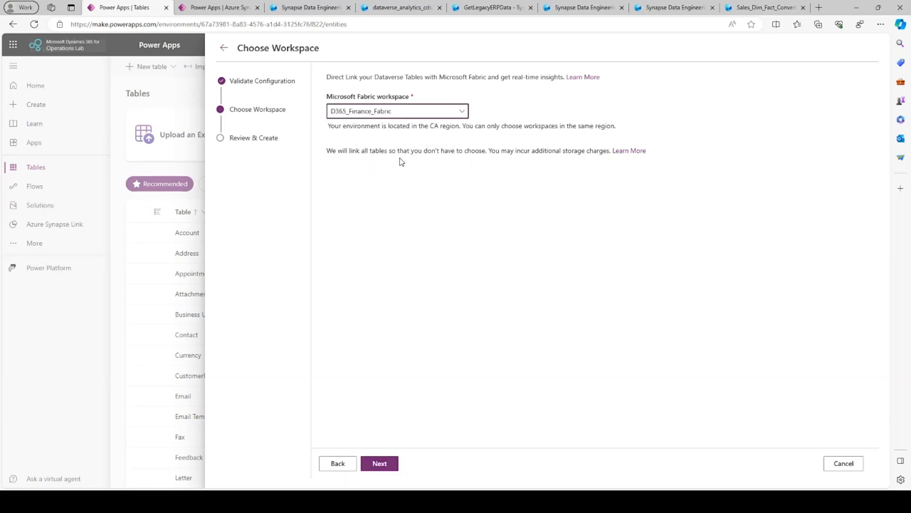
left_click(383, 467)
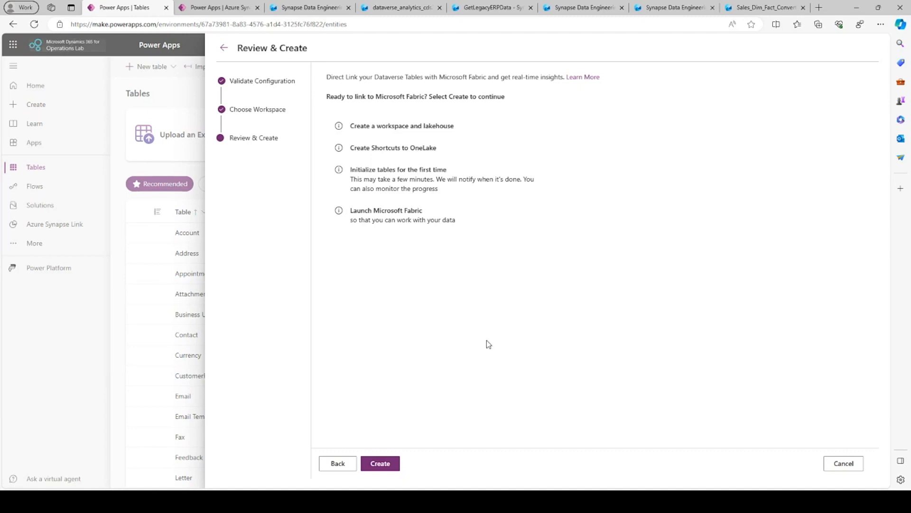
left_click(844, 464)
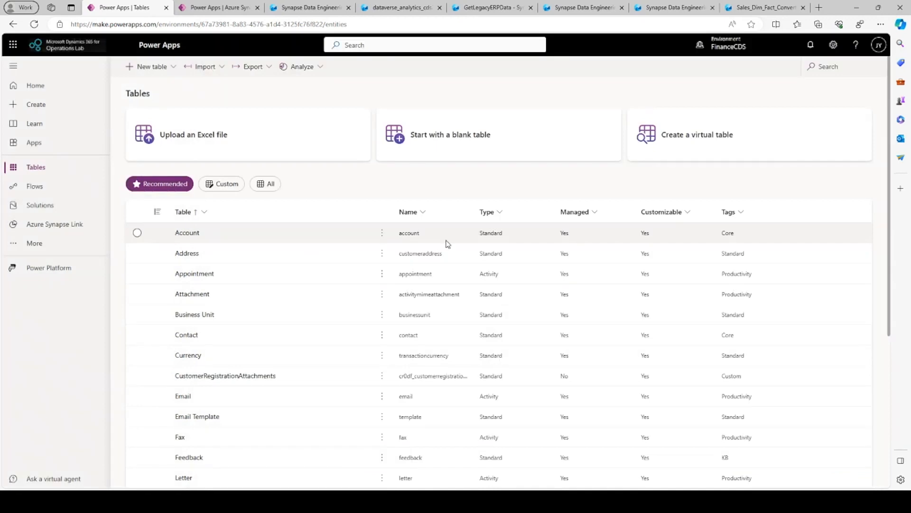
Step: Switch to the Analytics environment's Azure Synapse Link page and open the Microsoft OneLake link
key("ctrl+Tab")
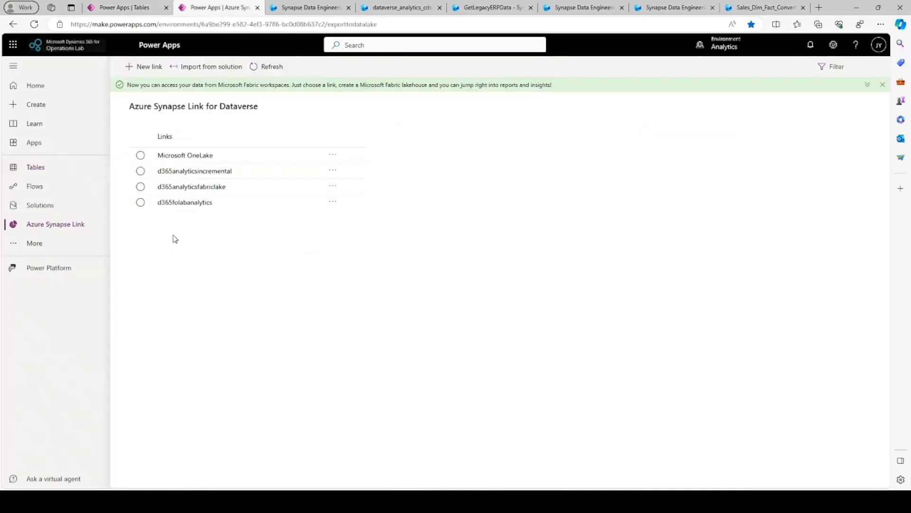
left_click(60, 232)
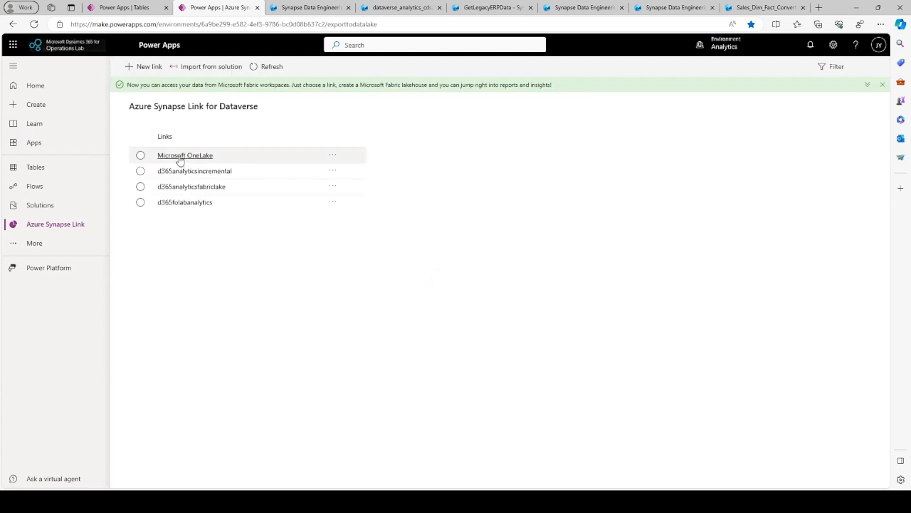
left_click(180, 157)
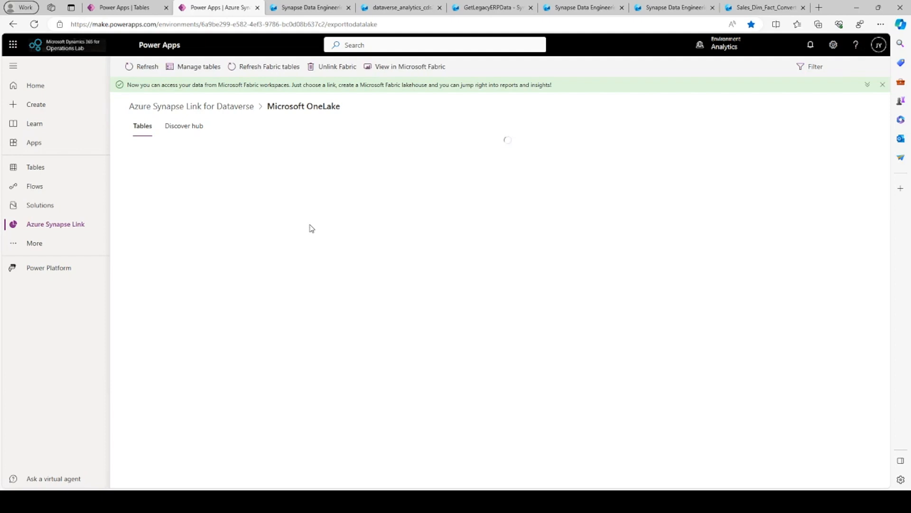
Step: View the D365 Finance & Operations tables available to manage for the OneLake link, and leave without changes
left_click(192, 68)
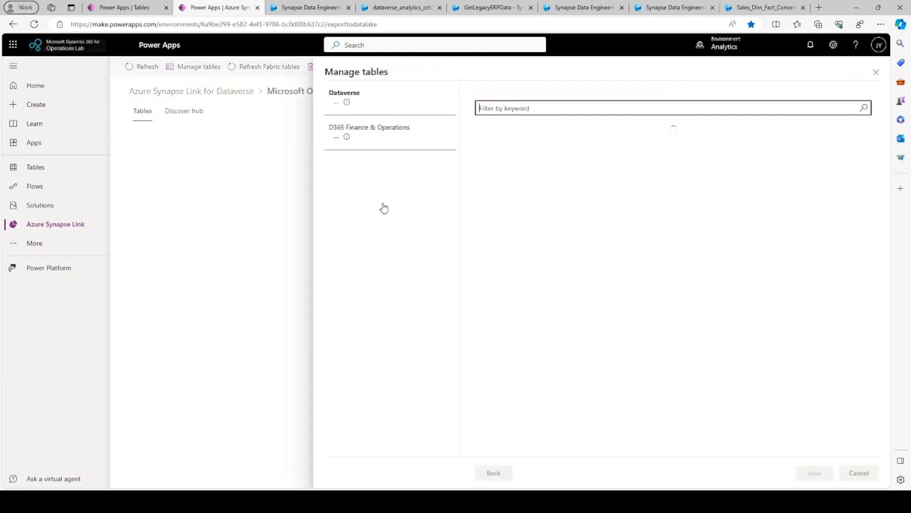
left_click(372, 132)
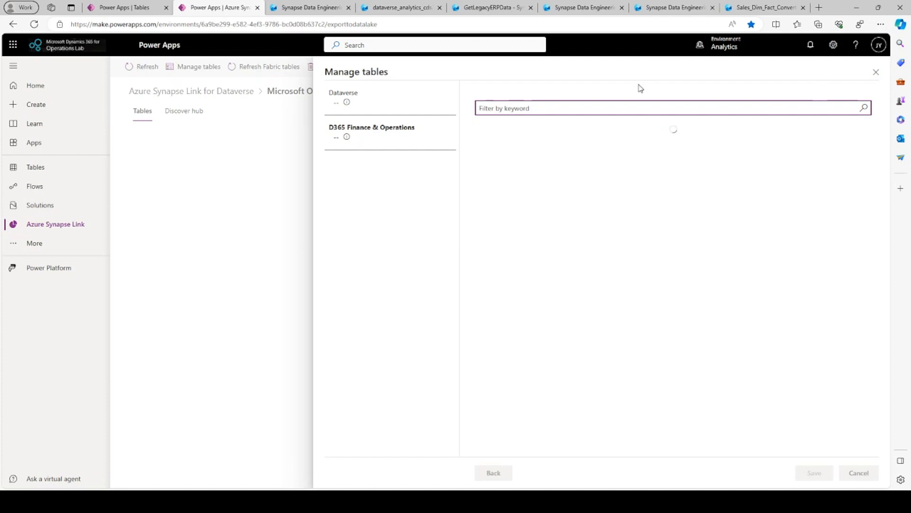
left_click(876, 72)
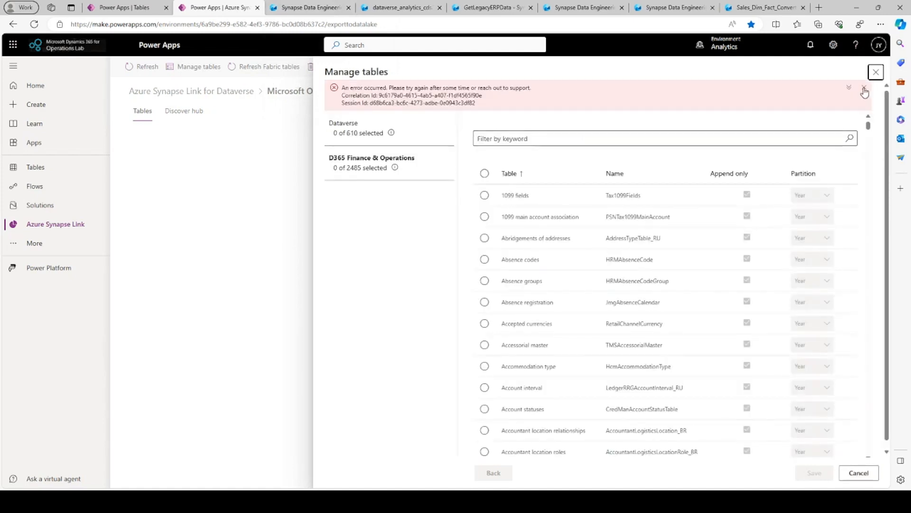
left_click(864, 89)
left_click(876, 73)
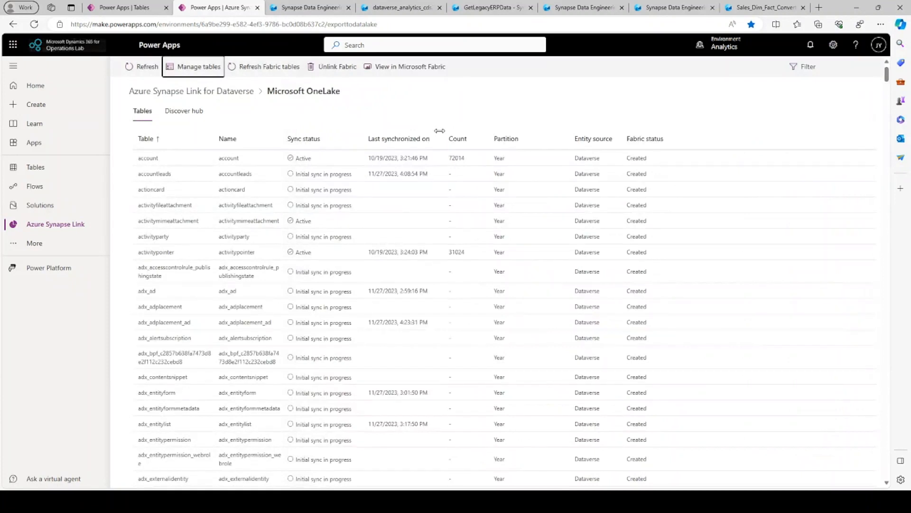
Step: Switch from the OneLake link to the Contoso_Enterprise_LH workspace in Microsoft Fabric and look over the available Fabric experiences
left_click(416, 75)
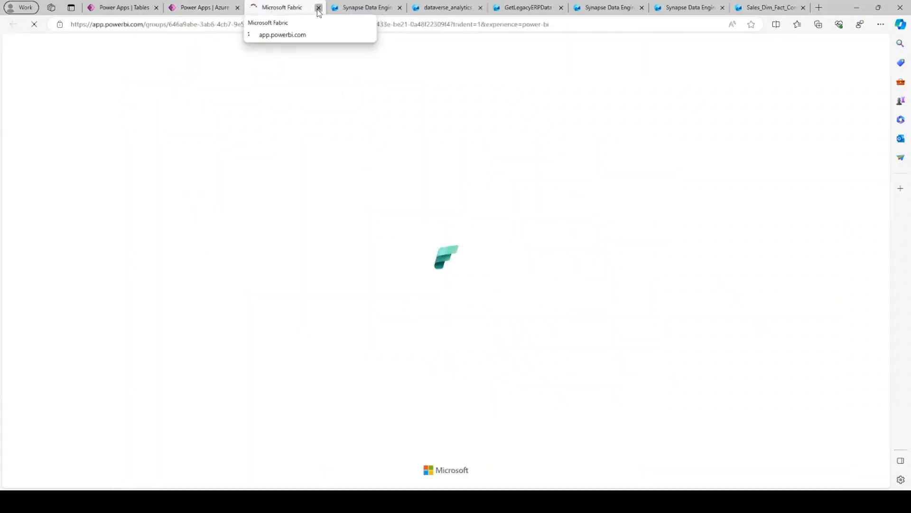
left_click(318, 8)
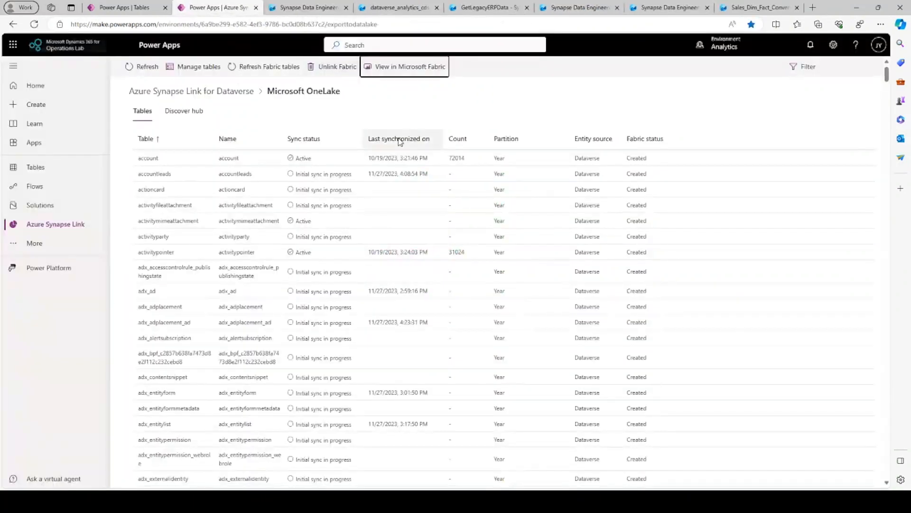
left_click(306, 8)
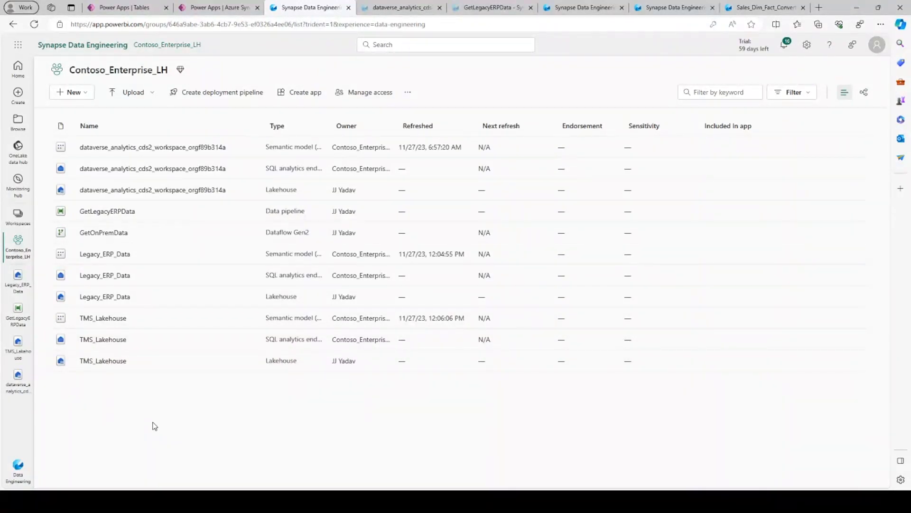
left_click(19, 470)
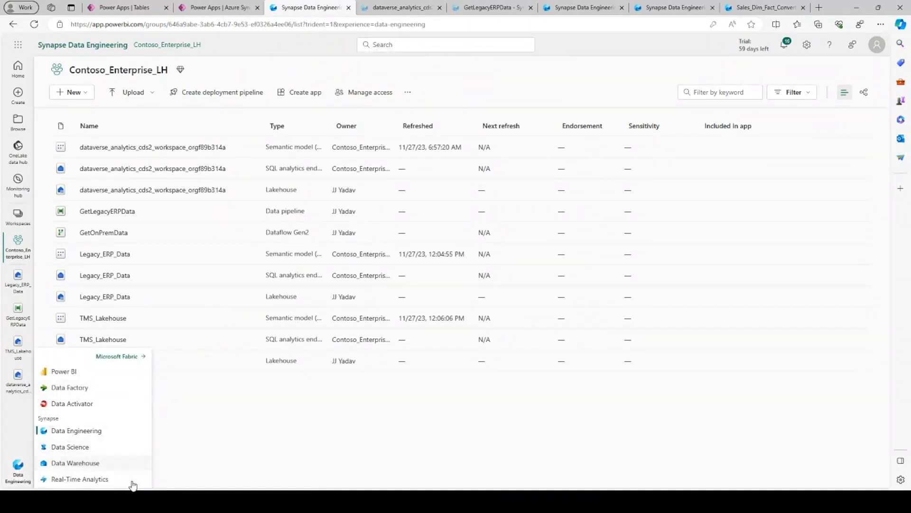
left_click(265, 431)
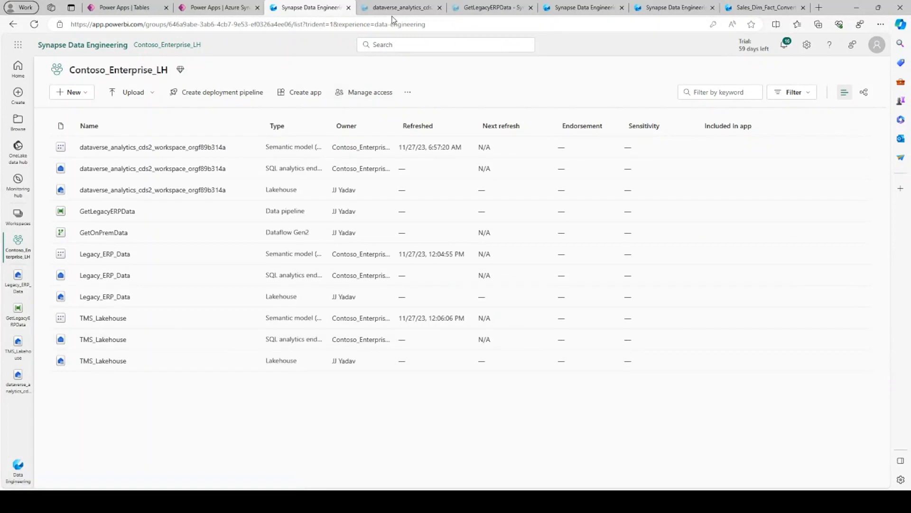
Step: Show the dataverse_analytics_cds2_workspace_orgf89b314a lakehouse and browse through its linked tables
mouse_move(389, 13)
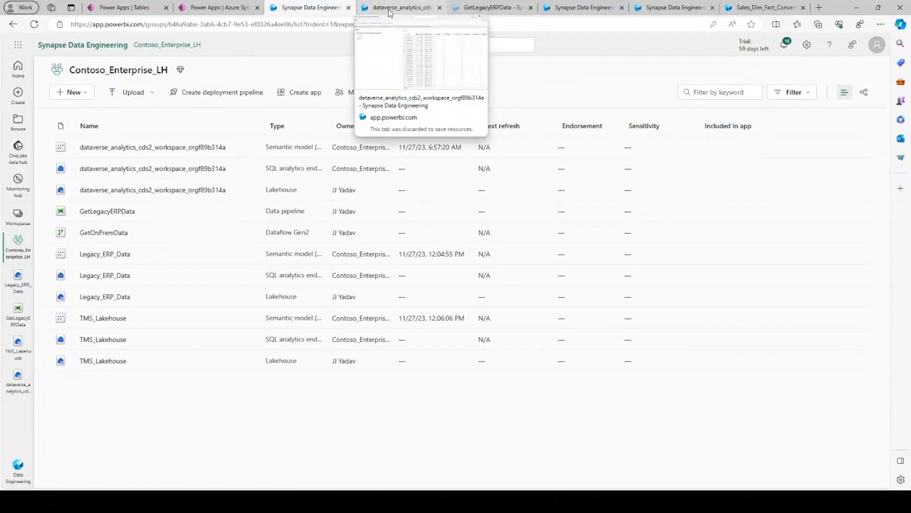
left_click(389, 8)
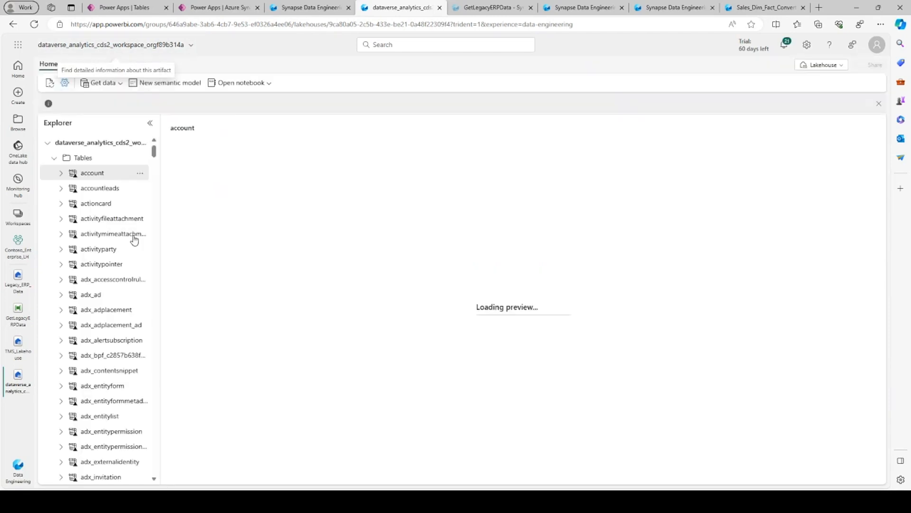
left_click_drag(155, 158, 162, 362)
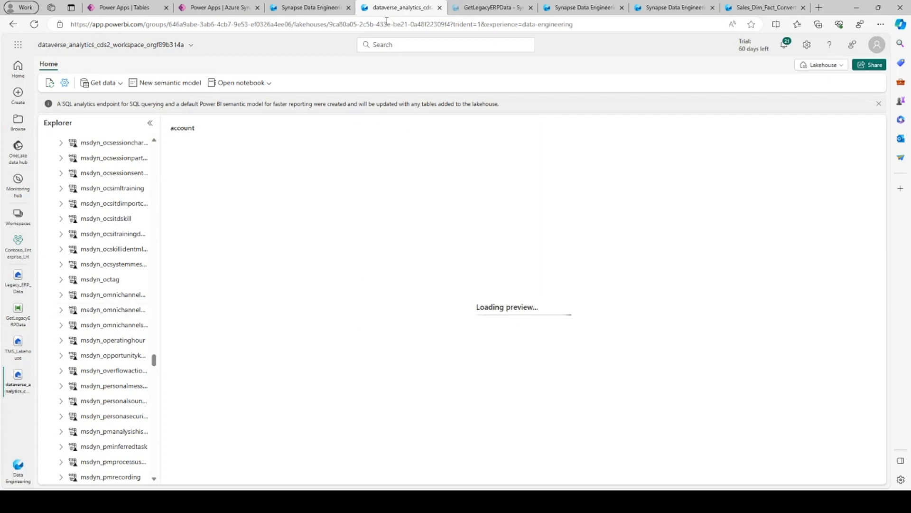
Step: Switch to the Legacy_ERP_Data lakehouse and view the underlying files of the SalesLT_Address table
left_click(494, 9)
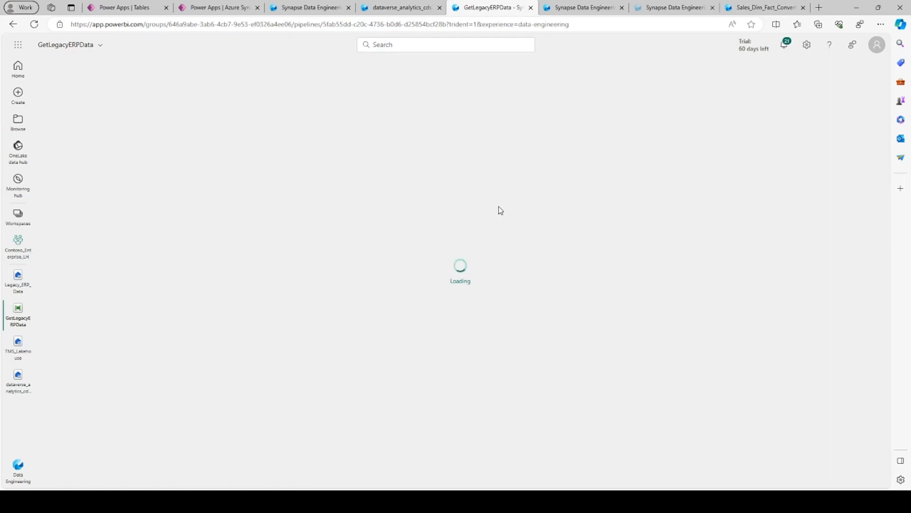
left_click(566, 10)
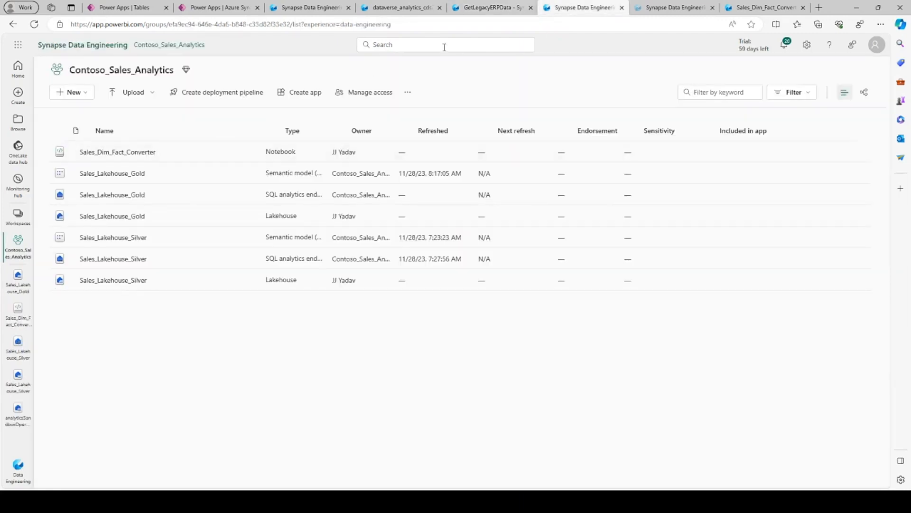
left_click(470, 7)
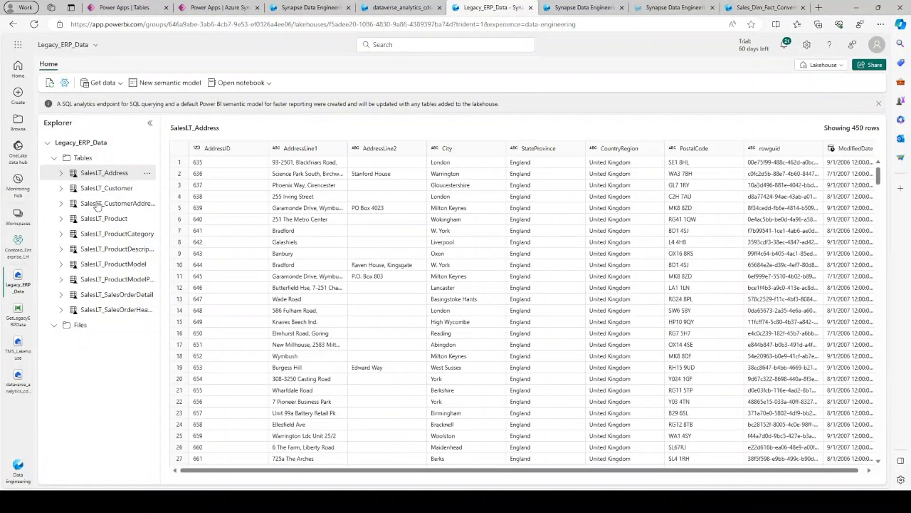
left_click(147, 173)
left_click(199, 254)
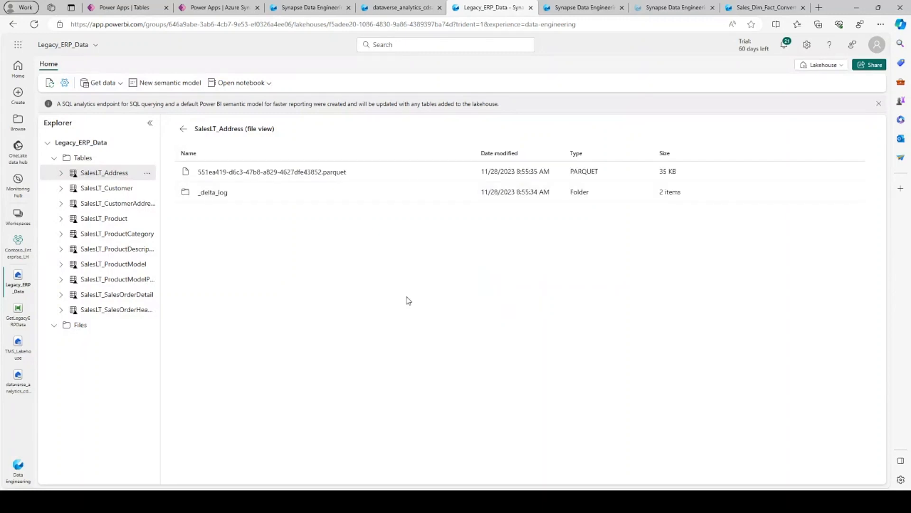
Step: Look at the notebook options for SalesLT_Address and the lakehouse's SQL analytics endpoint option, keeping the Lakehouse view
left_click(147, 173)
mouse_move(198, 196)
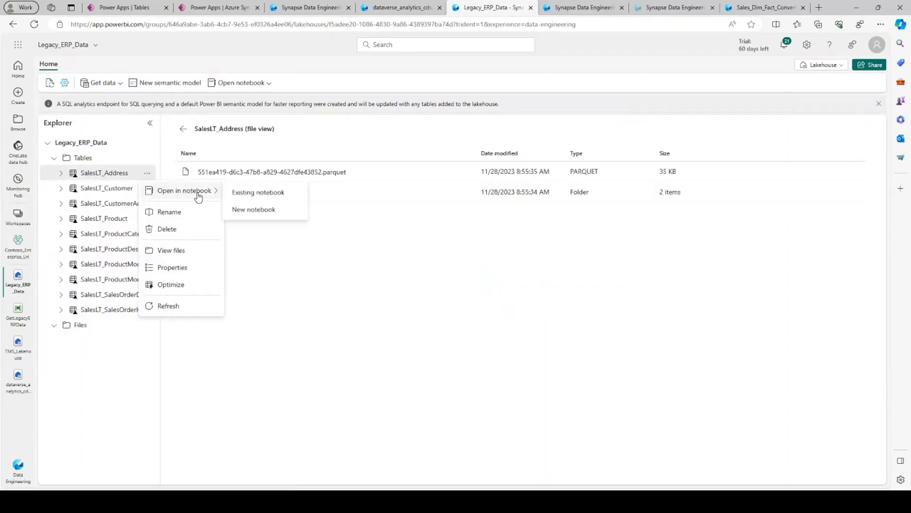
left_click(823, 65)
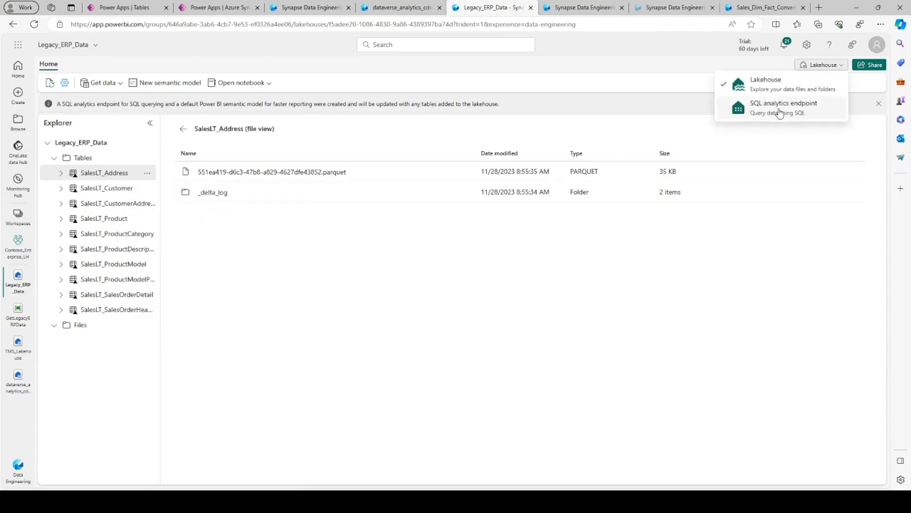
left_click(805, 114)
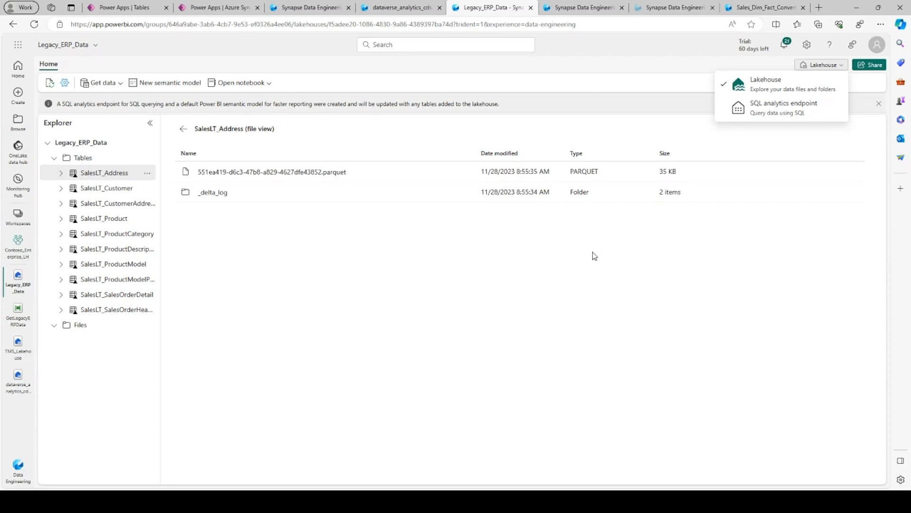
left_click(594, 256)
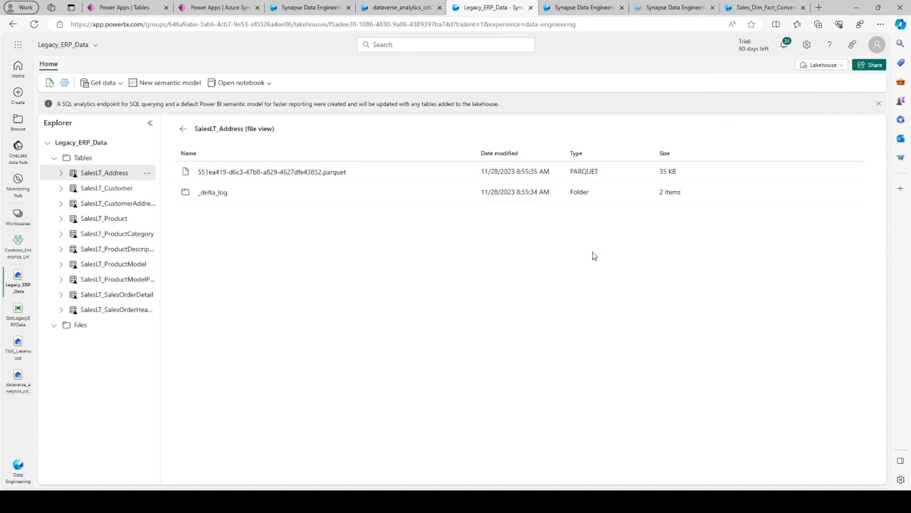
Step: Open Sales_Lakehouse_Silver in the Contoso_Sales_Analytics workspace to view its tables, and return to the dataverse_analytics_cds2 lakehouse
left_click(577, 8)
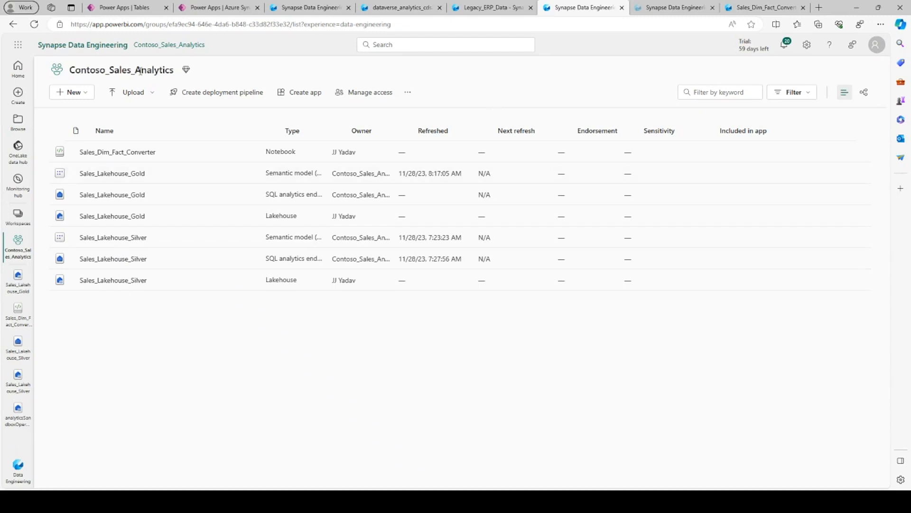
left_click(112, 281)
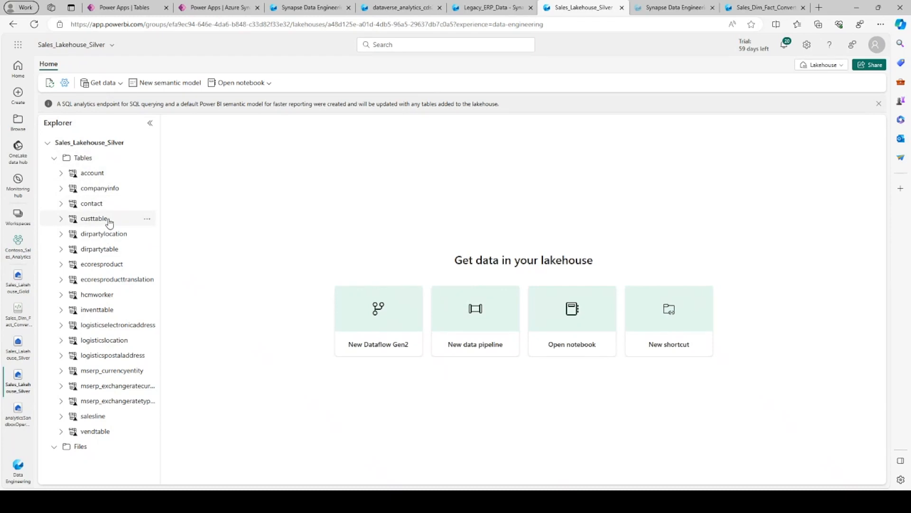
left_click(394, 11)
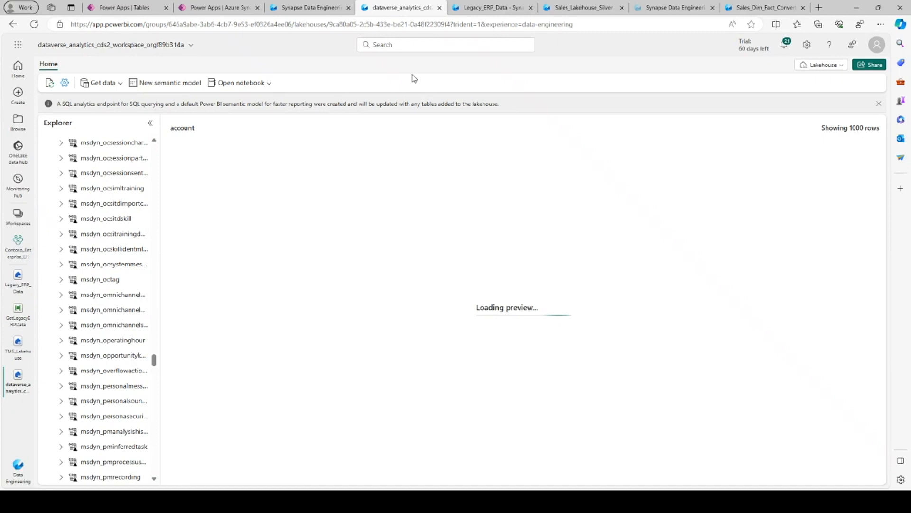
Step: Start a new OneLake shortcut under Tables in Sales_Lakehouse_Silver, choosing the Legacy_ERP_Data lakehouse as the data source
left_click(573, 6)
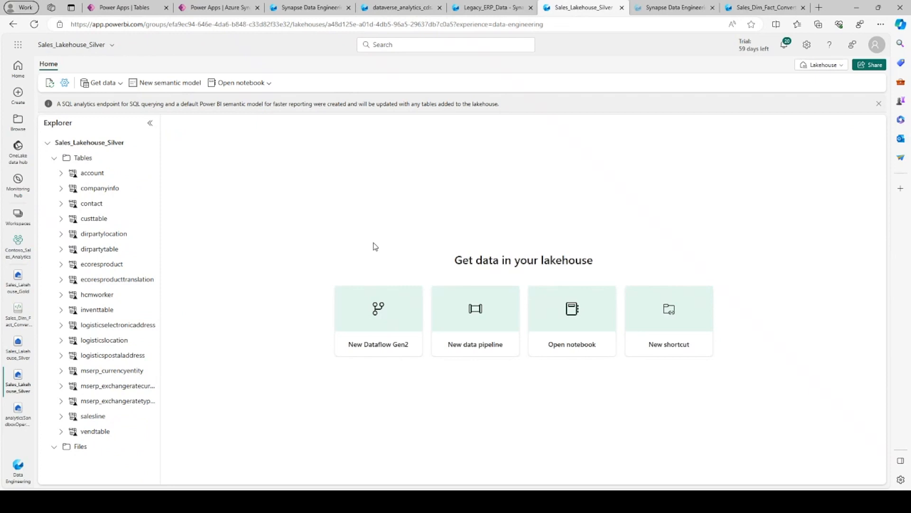
left_click(147, 158)
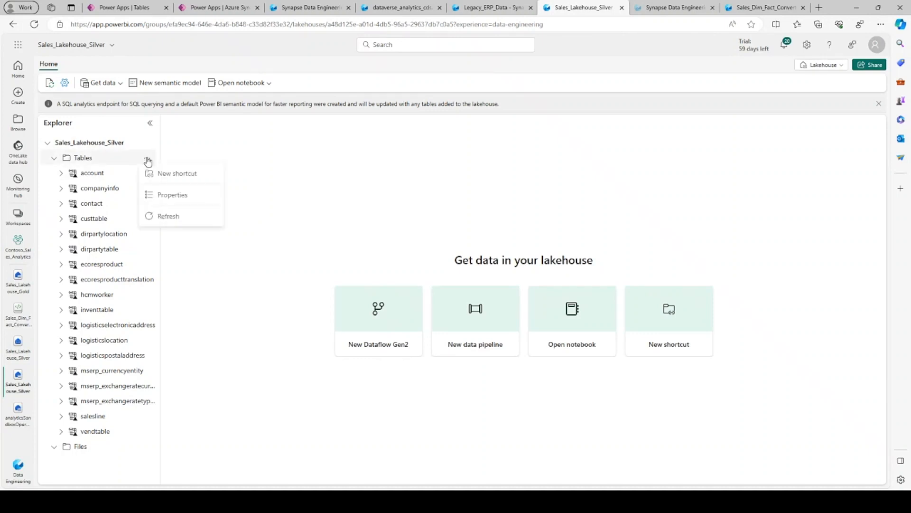
left_click(174, 180)
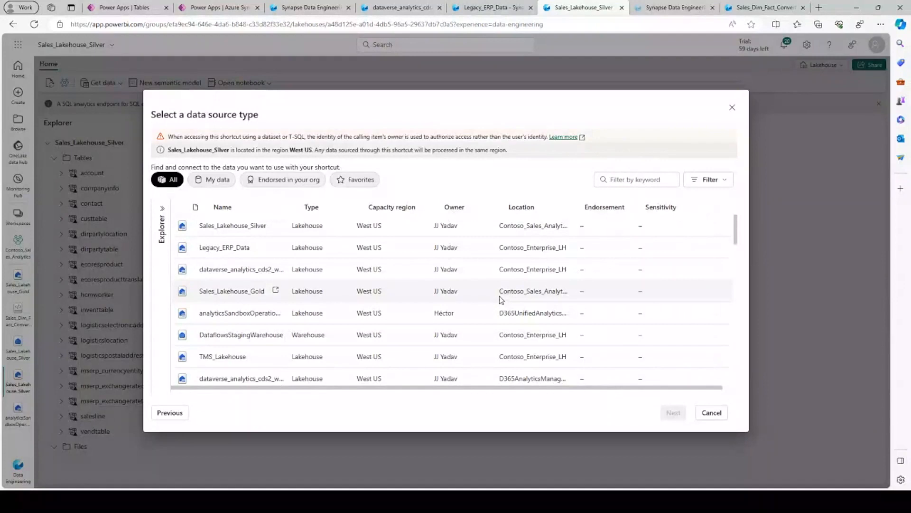
left_click(366, 270)
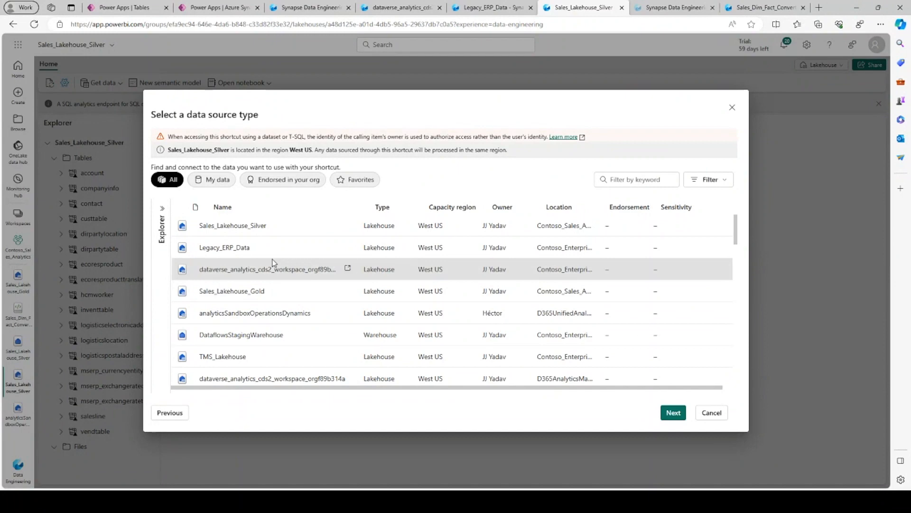
left_click(256, 249)
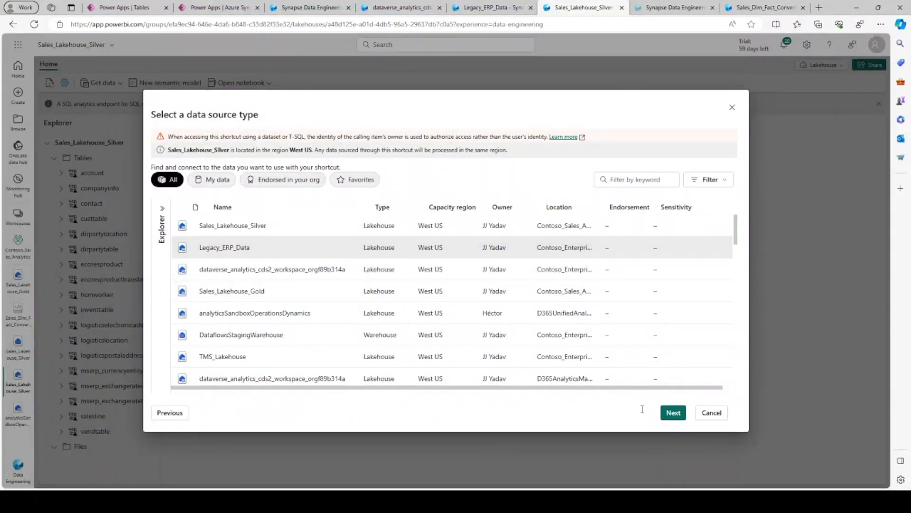
left_click(673, 413)
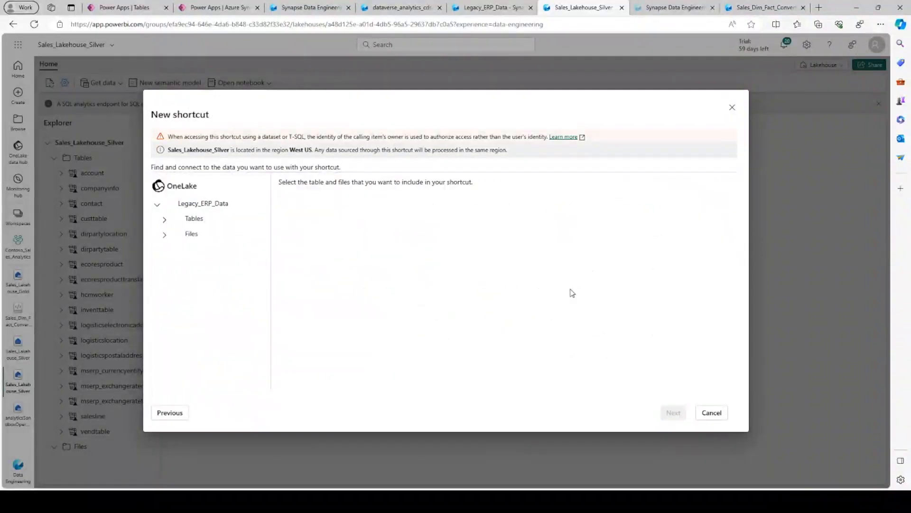
Step: Include all SalesLT tables of Legacy_ERP_Data, from SalesLT_Address down to the SalesOrderHeader table, in the shortcut selection
left_click(165, 219)
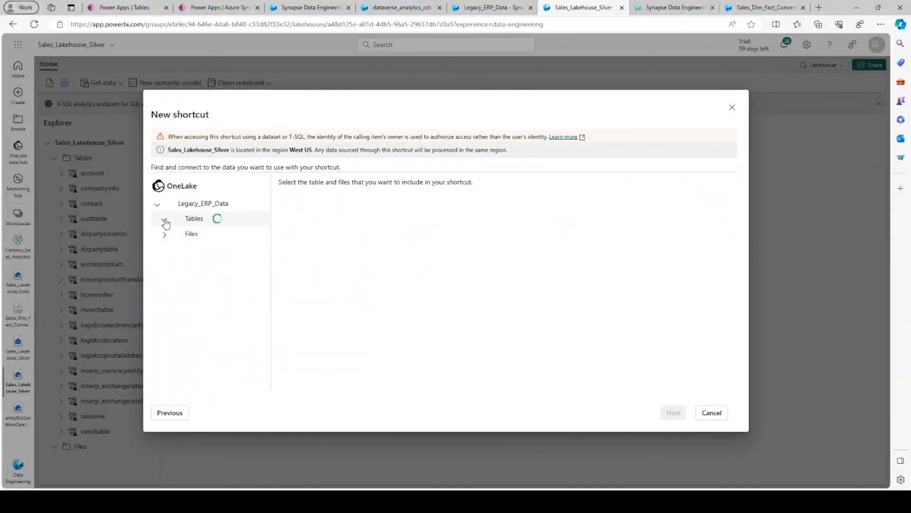
left_click(179, 234)
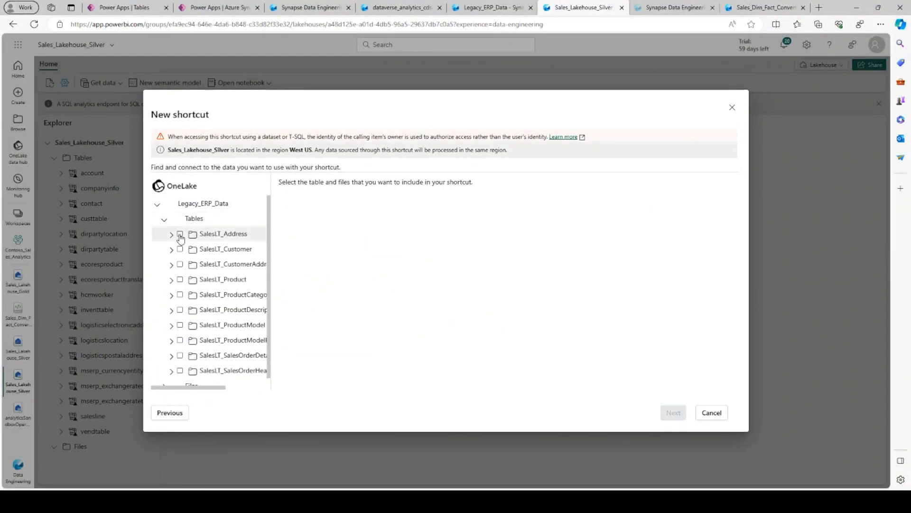
left_click(180, 248)
left_click(180, 264)
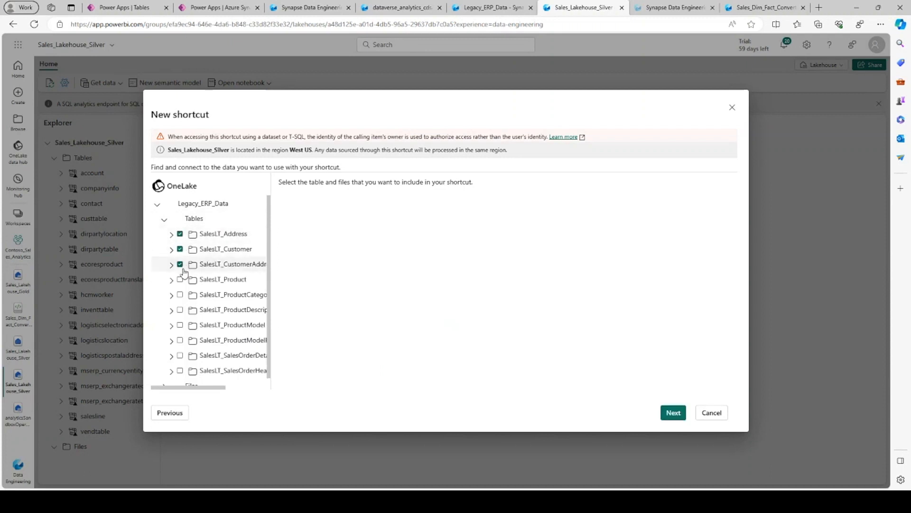
left_click(180, 279)
left_click(180, 295)
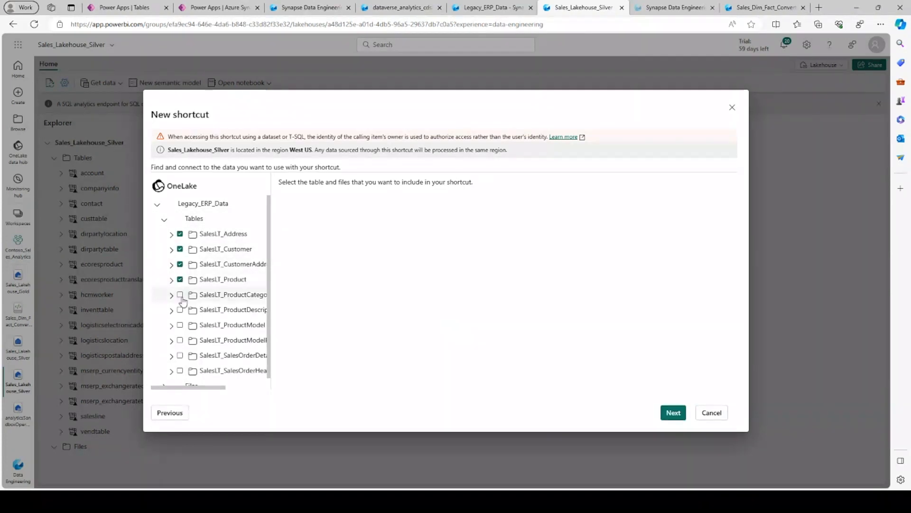
left_click(181, 309)
left_click(180, 325)
left_click(180, 341)
left_click(180, 355)
left_click(180, 371)
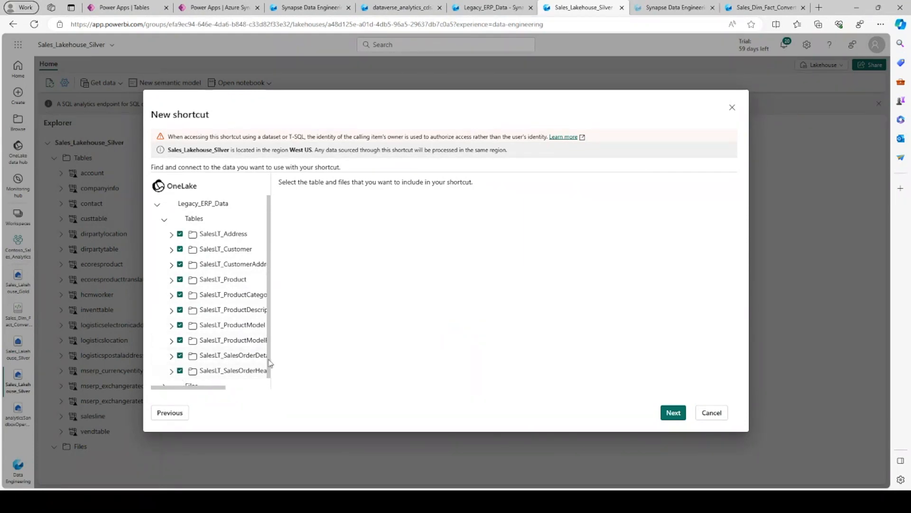
left_click_drag(270, 363, 273, 378)
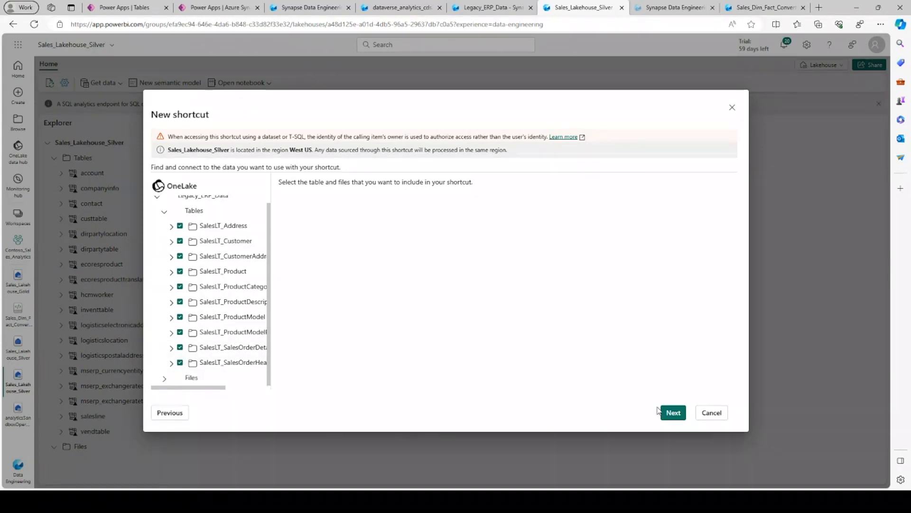
Step: Create the shortcuts for the selected SalesLT tables and check them in the Sales_Lakehouse_Silver table list
left_click(673, 412)
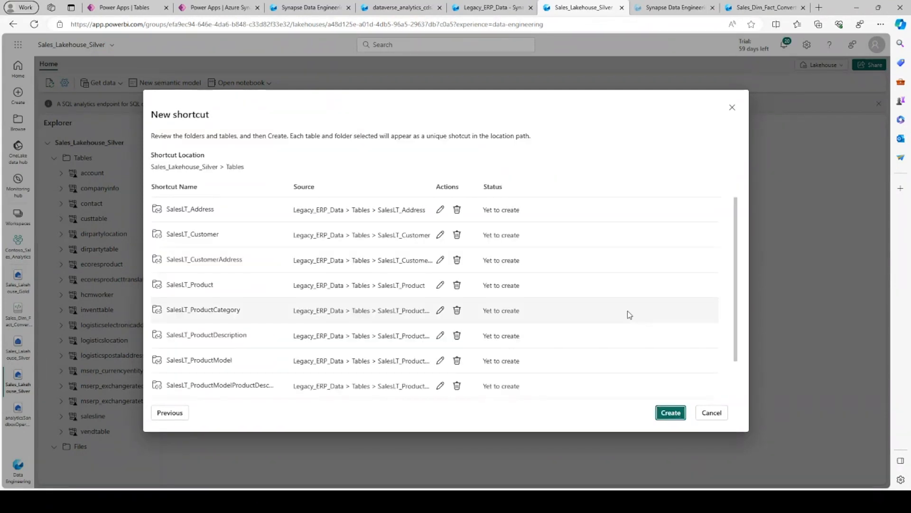
left_click(671, 412)
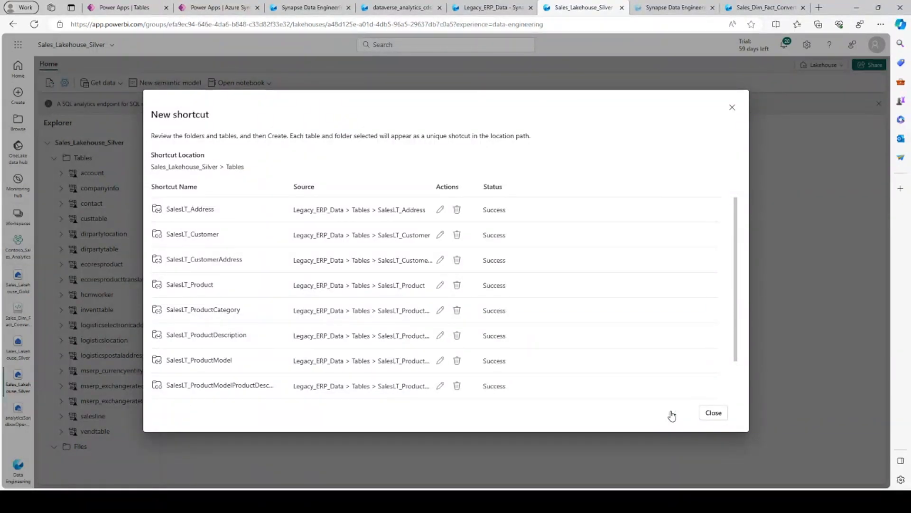
left_click(714, 412)
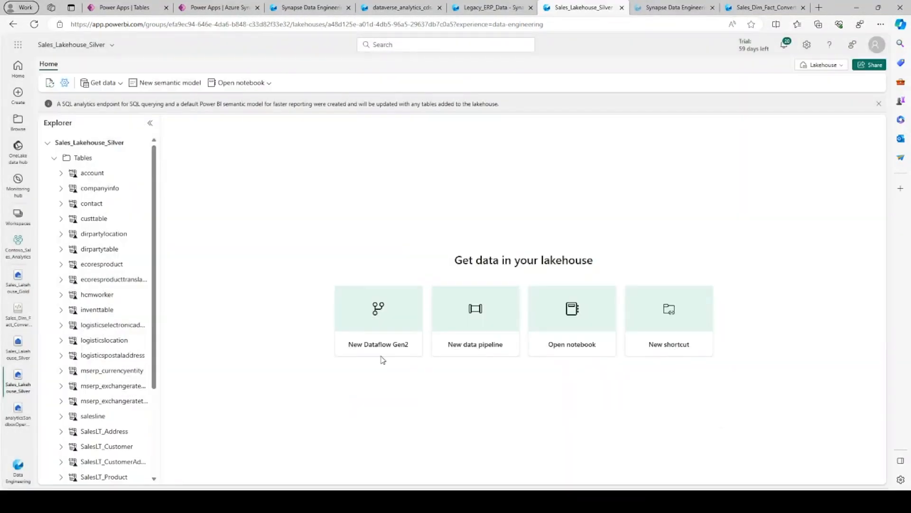
scroll(166, 395, "down", 3)
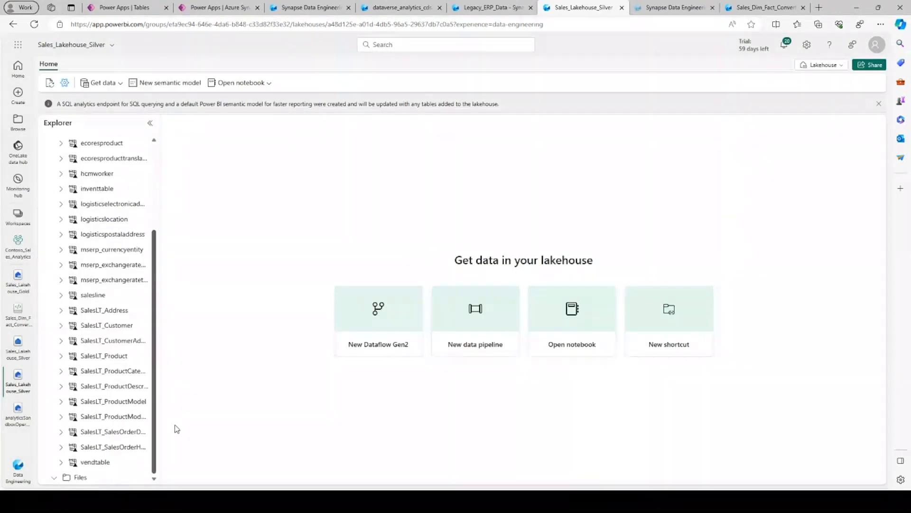
scroll(153, 270, "up", 3)
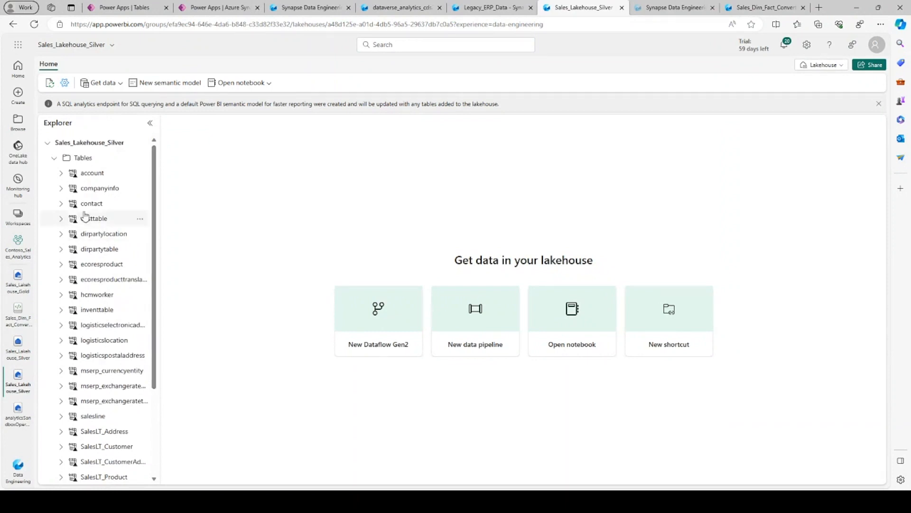
Step: Collapse the Tables folder, dismiss the SQL analytics endpoint notice, and expand the folder again
left_click(55, 159)
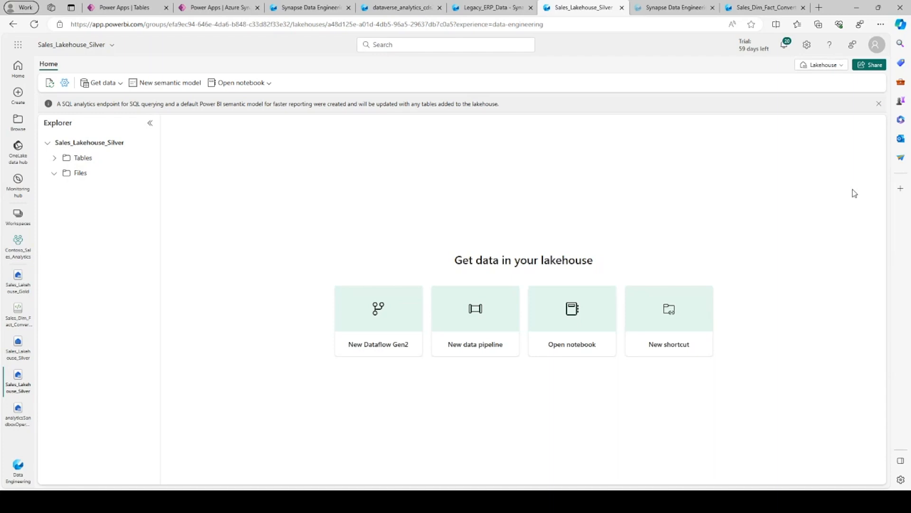
left_click(879, 105)
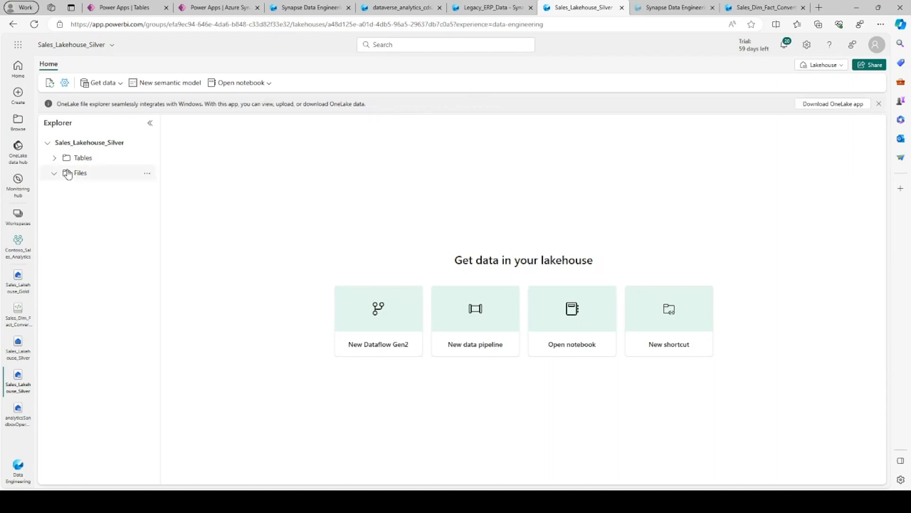
left_click(54, 158)
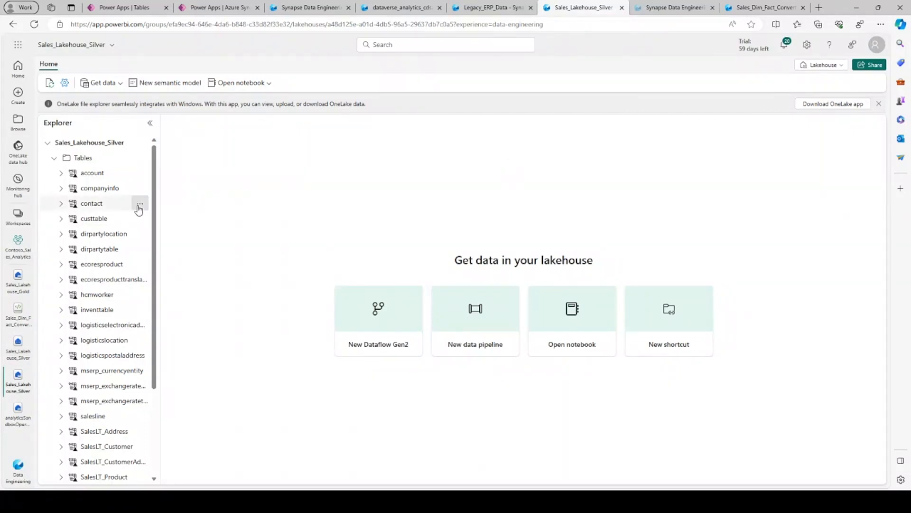
Step: Open the custtable table in a new notebook and run the generated cell that selects 1000 rows
left_click(135, 218)
left_click(139, 218)
mouse_move(183, 238)
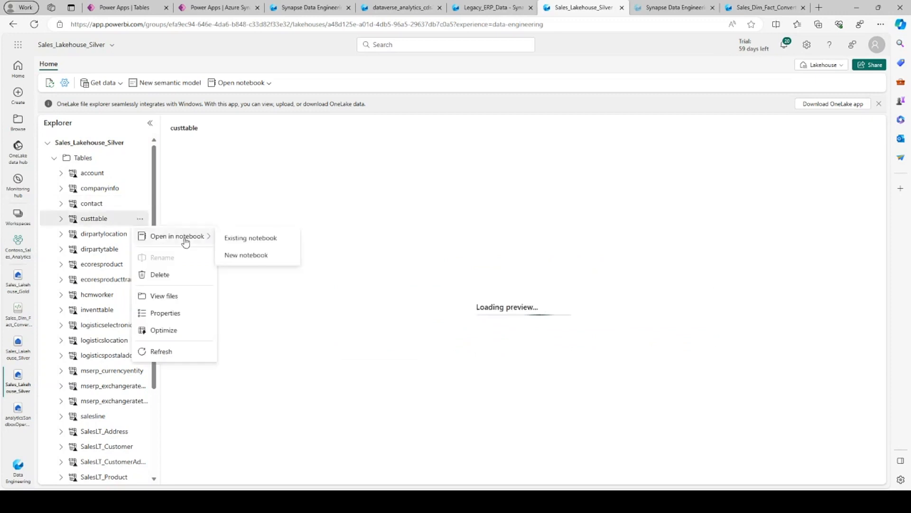
left_click(260, 261)
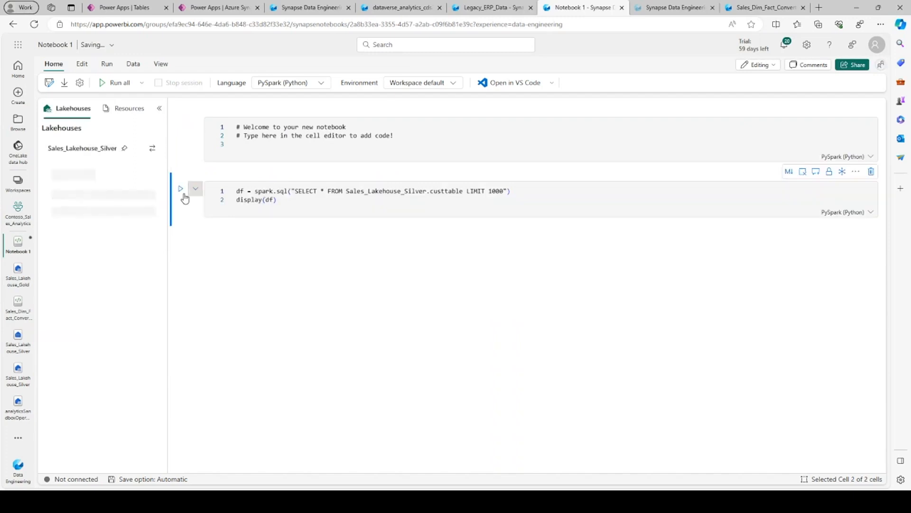
left_click(184, 194)
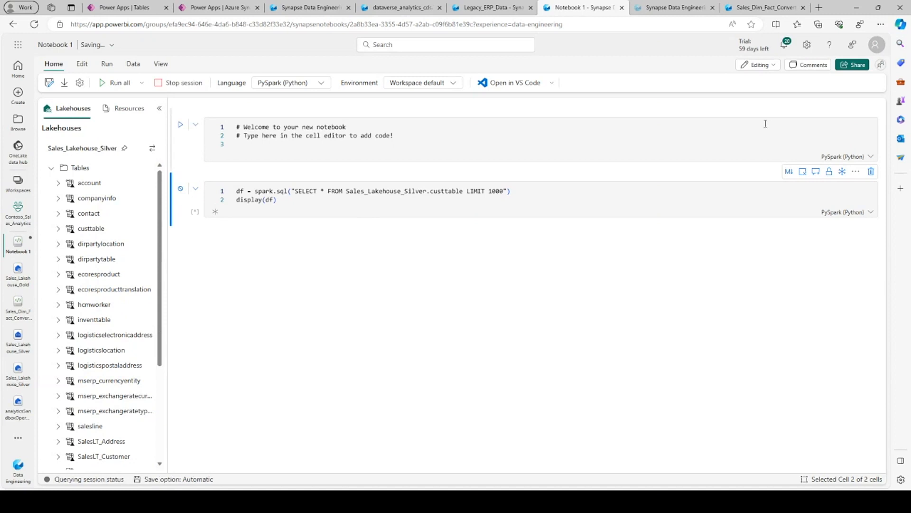
Step: Open the SQL analytics endpoint of Legacy_ERP_Data and create a Select TOP 100 query on the SalesLT sales order detail table
left_click(506, 9)
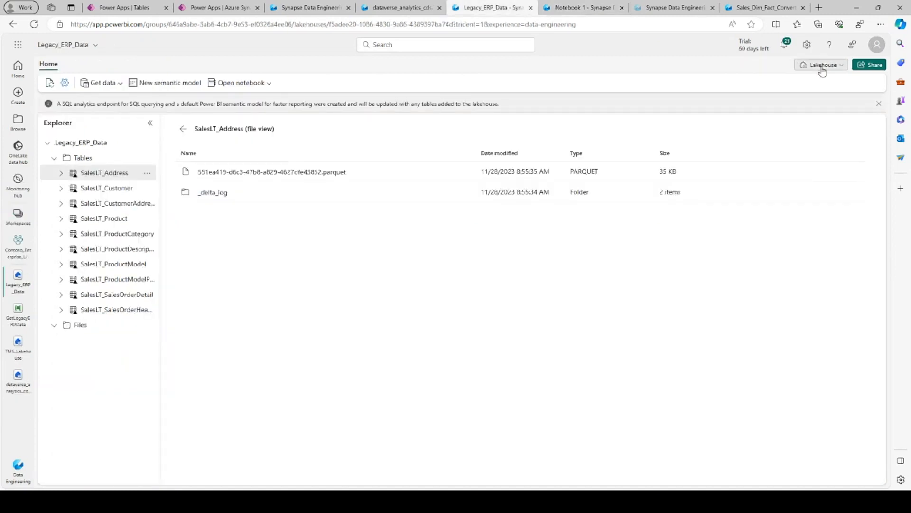
left_click(822, 65)
left_click(786, 114)
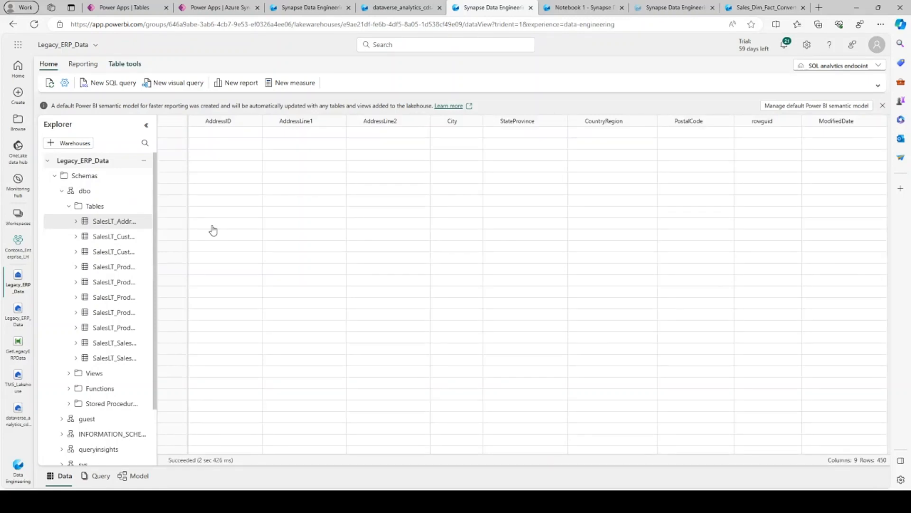
left_click(103, 476)
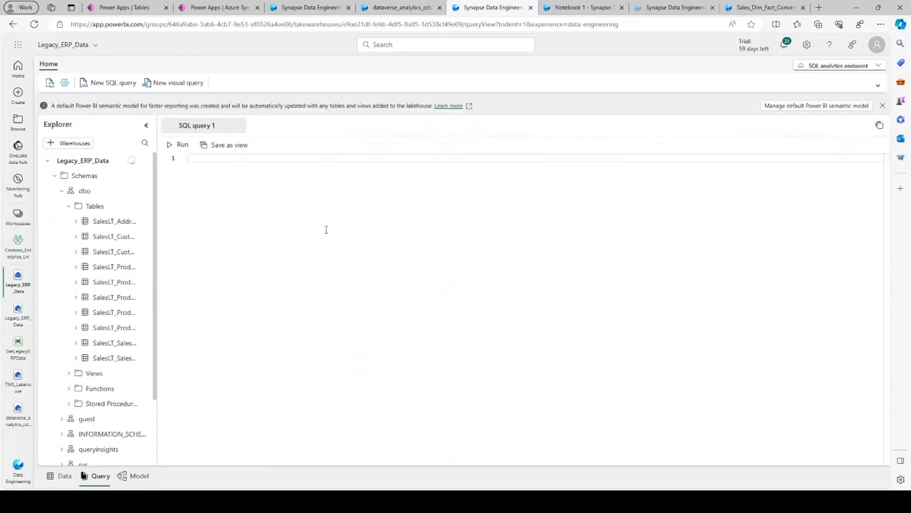
left_click(144, 343)
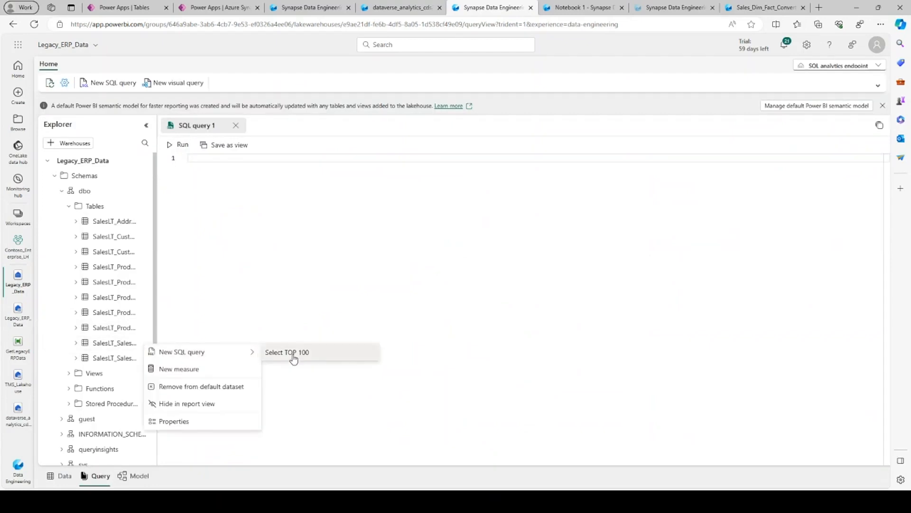
left_click(280, 352)
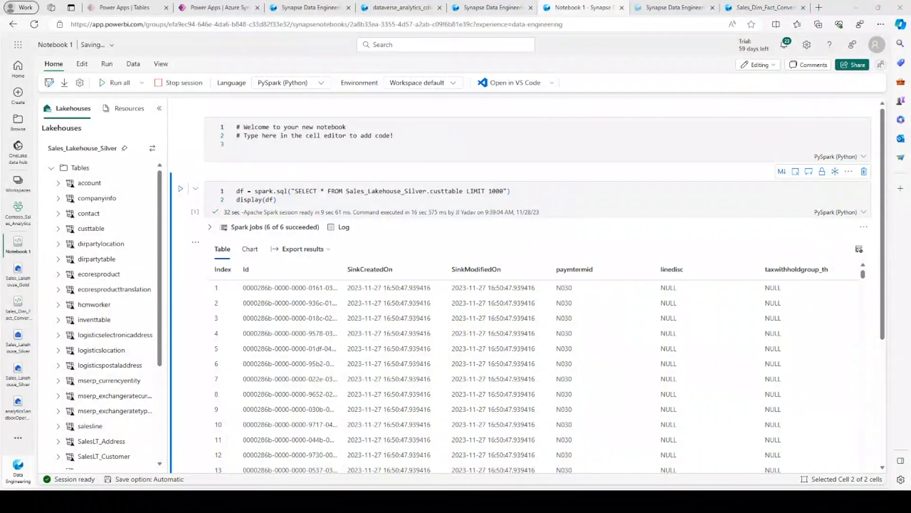
Step: Look at the Notebook 1 settings, and copy the SQL connection string from the Legacy_ERP_Data SQL analytics endpoint settings
left_click(81, 84)
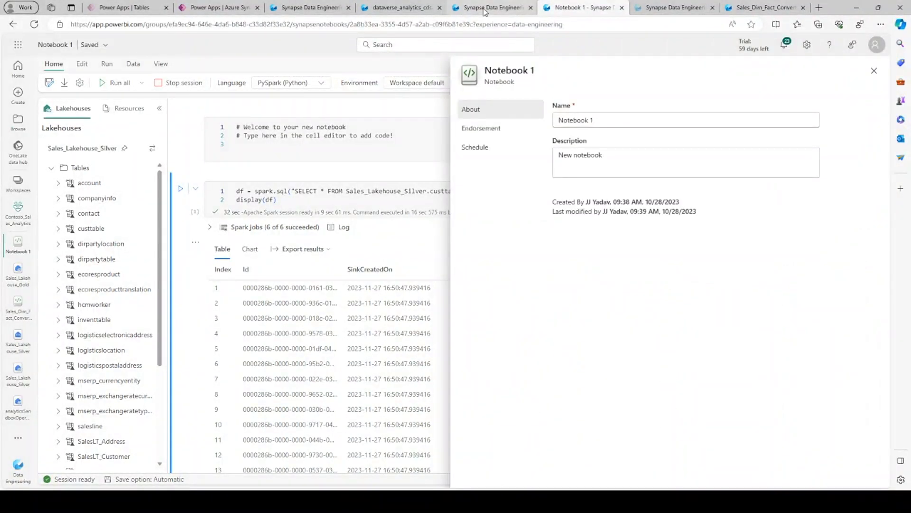
left_click(493, 8)
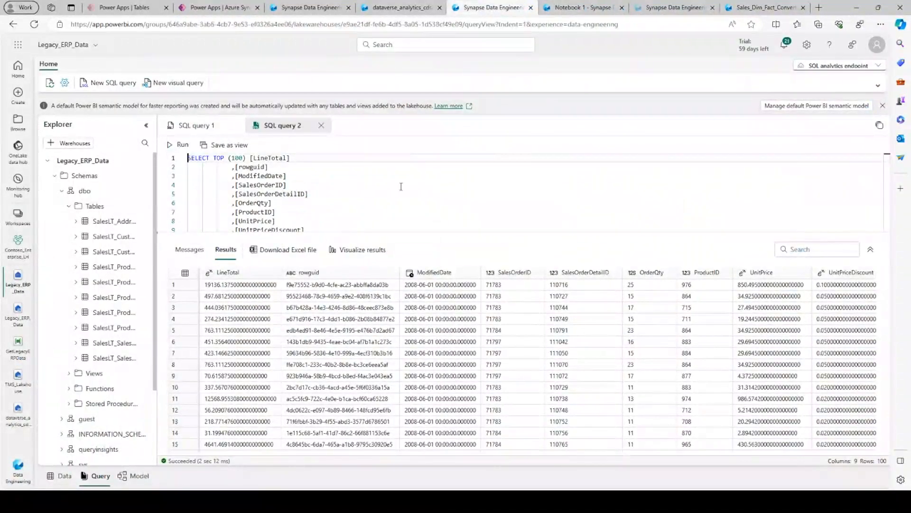
left_click(64, 82)
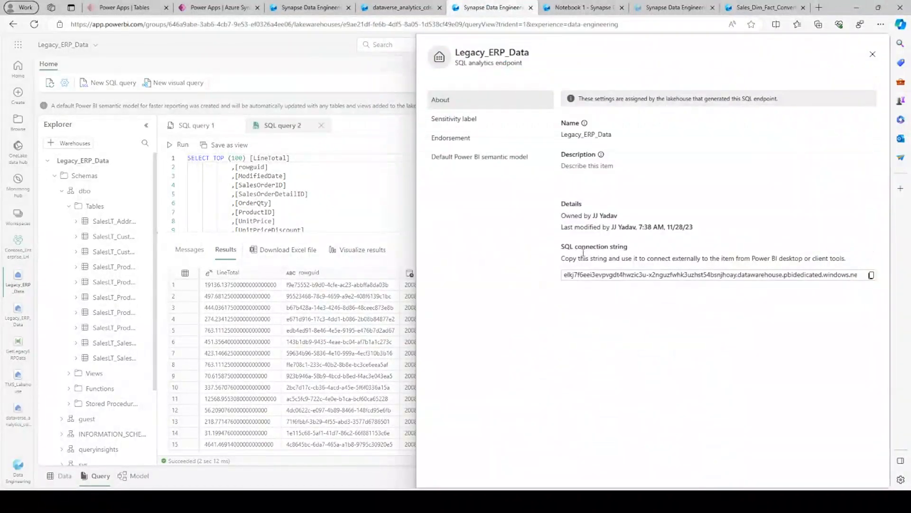
left_click(871, 275)
Step: Switch to SQL Server Management Studio, refresh the Databases list of the Fabric server and expand Sales_Lakehouse_Silver
key("alt+Tab")
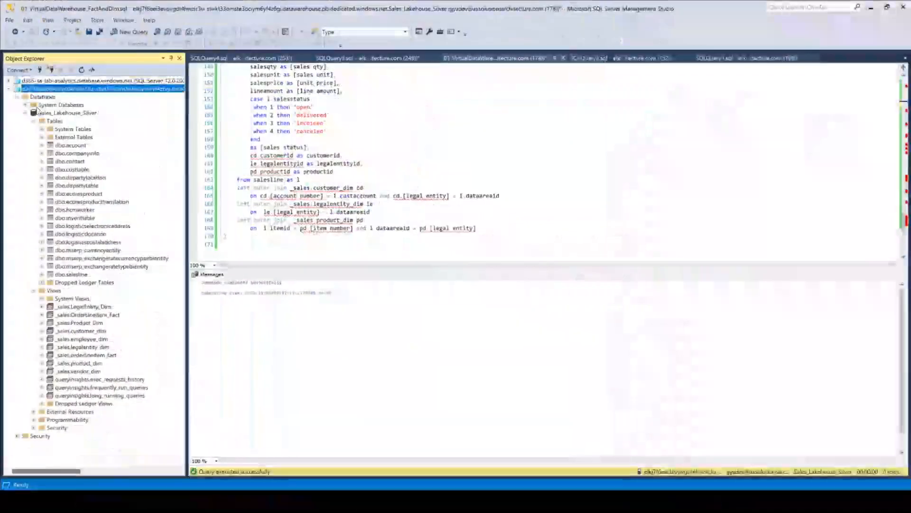
left_click(40, 97)
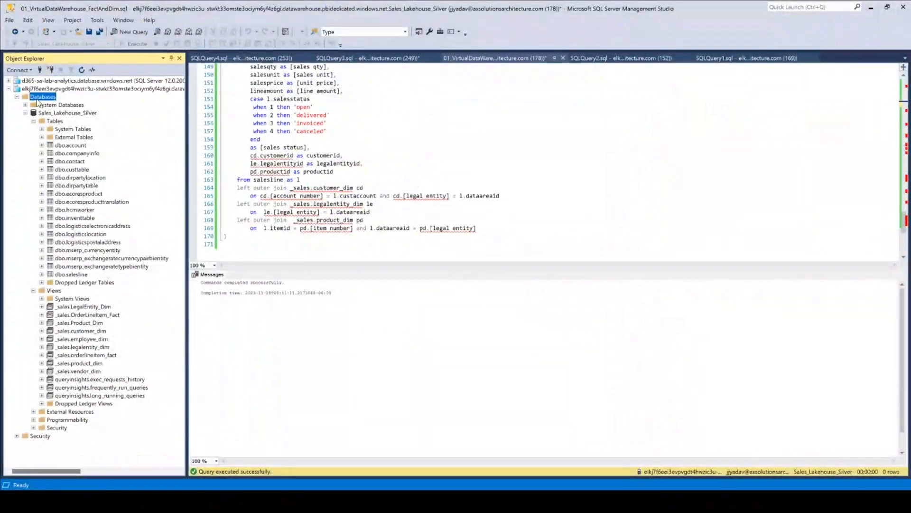
key("F5")
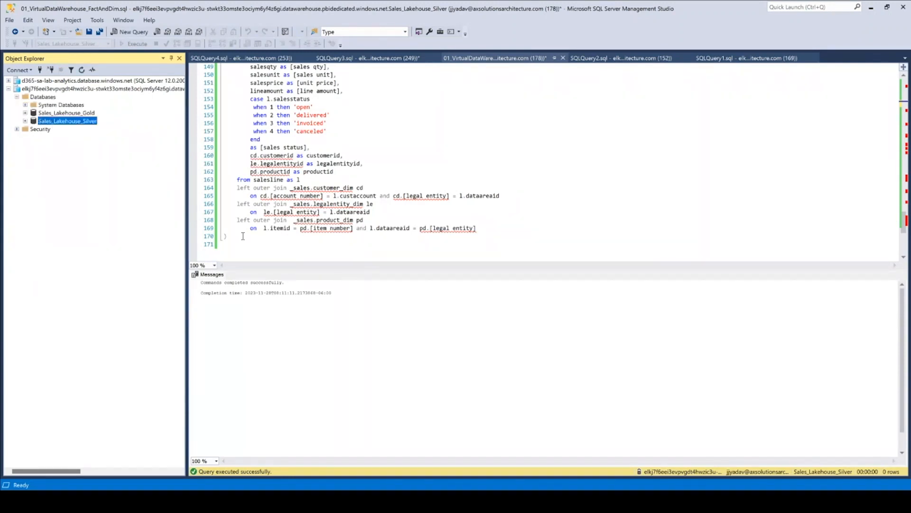
key("Right")
key("Down")
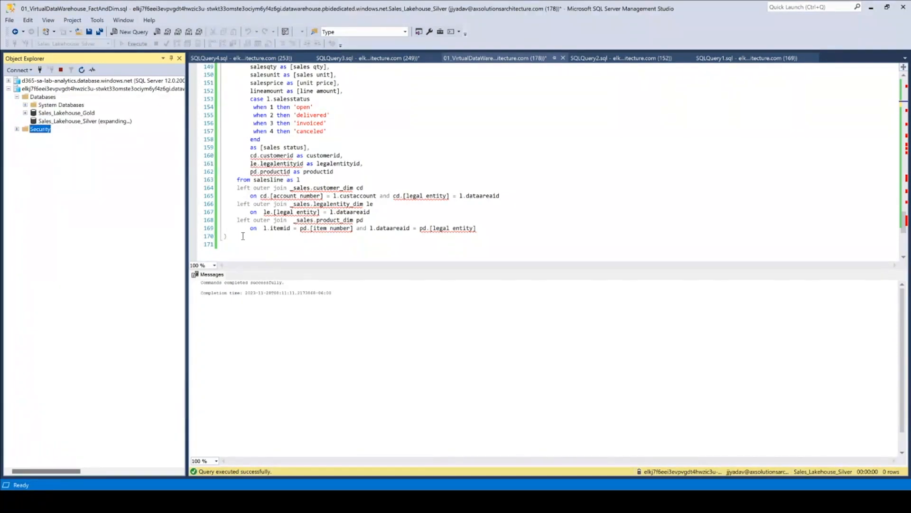
Step: Expand the Tables folder of the Sales_Lakehouse_Silver database and look over its tables
key("Up")
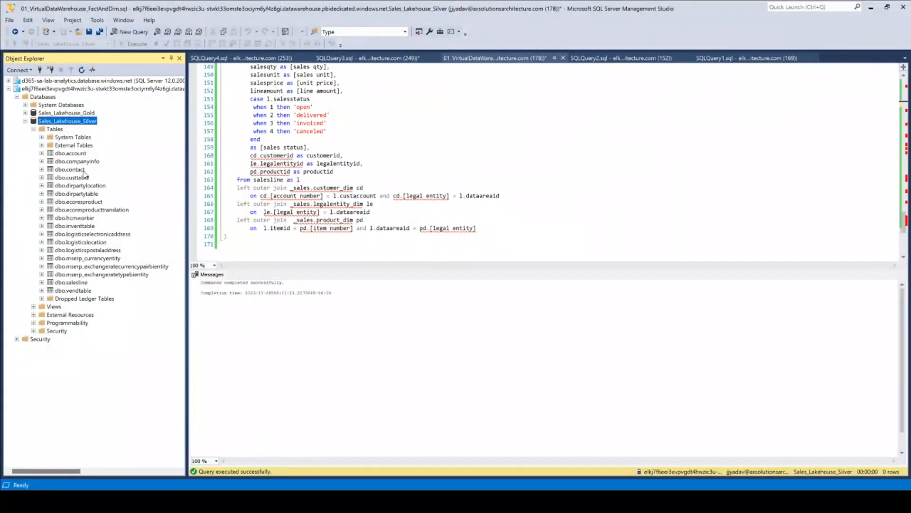
left_click(55, 130)
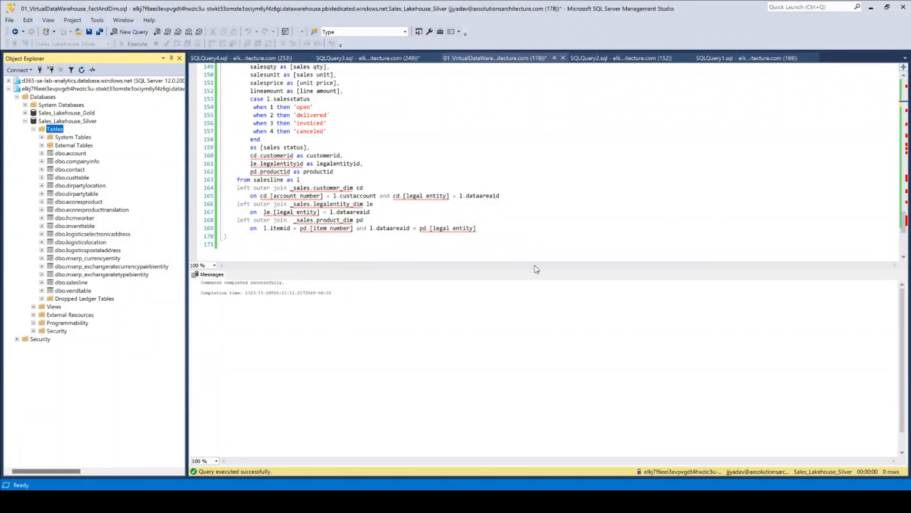
mouse_move(297, 185)
Step: Switch back to Microsoft Fabric in the browser and open the Sales_Dim_Fact_Converter notebook from the Contoso_Sales_Analytics workspace
left_click(868, 13)
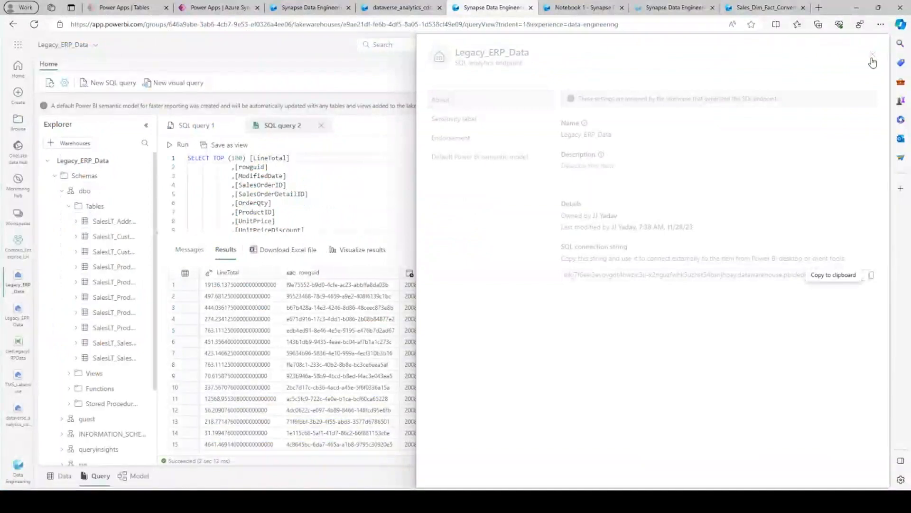
left_click(666, 10)
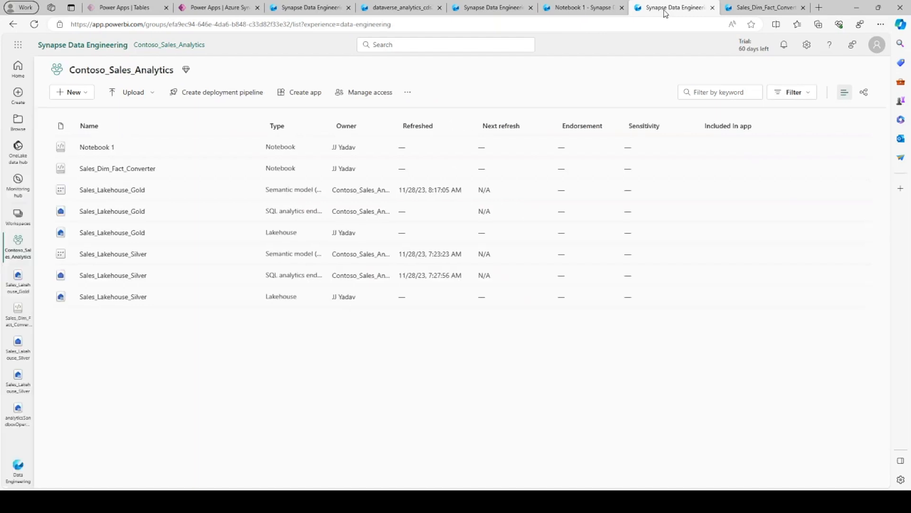
left_click(114, 168)
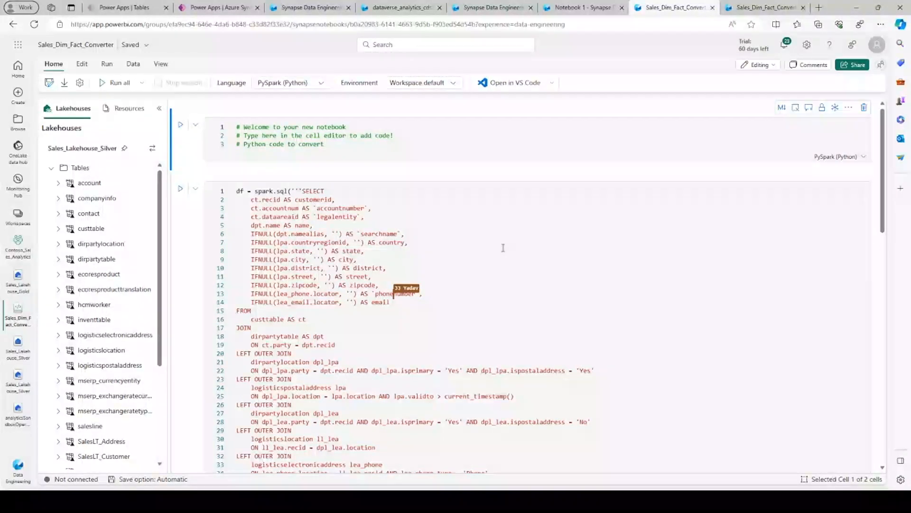
Step: Examine the notebook's customer dimension query, the command that saves it as Sales_Lakehouse_Gold.CustomerDim, and the cell output
scroll(503, 248, "down", 5)
scroll(503, 248, "up", 5)
left_click(864, 207)
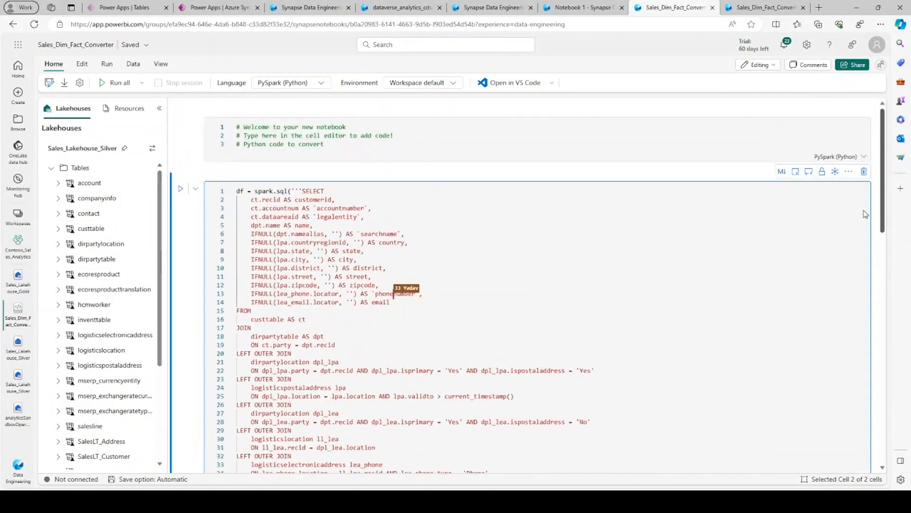
scroll(866, 223, "down", 1)
scroll(867, 234, "down", 5)
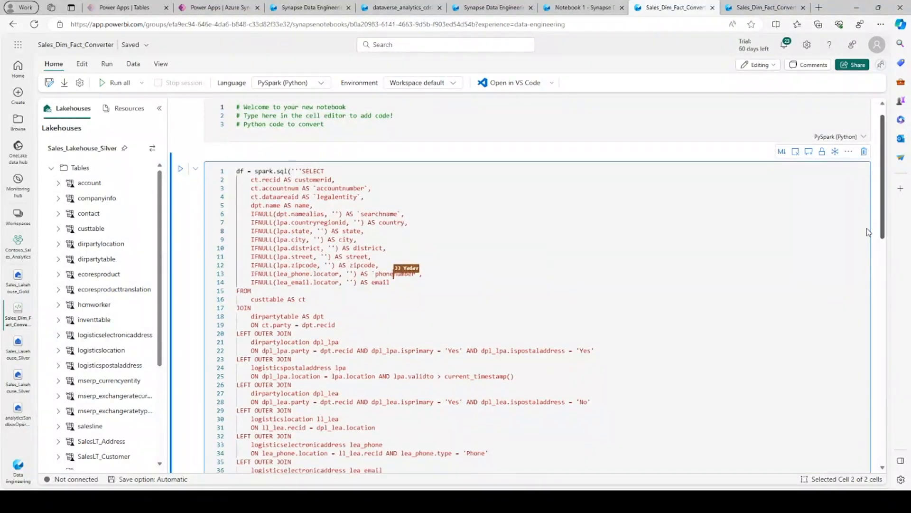
scroll(865, 236, "up", 4)
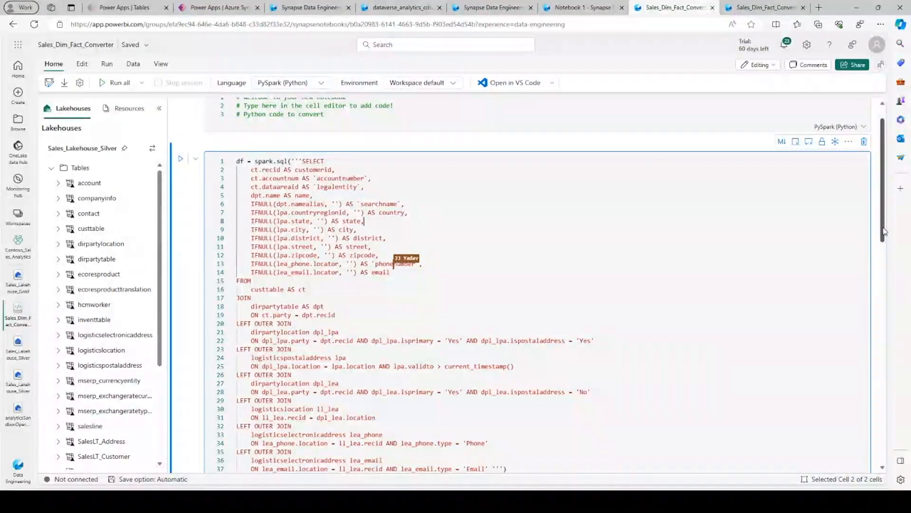
left_click_drag(884, 233, 883, 335)
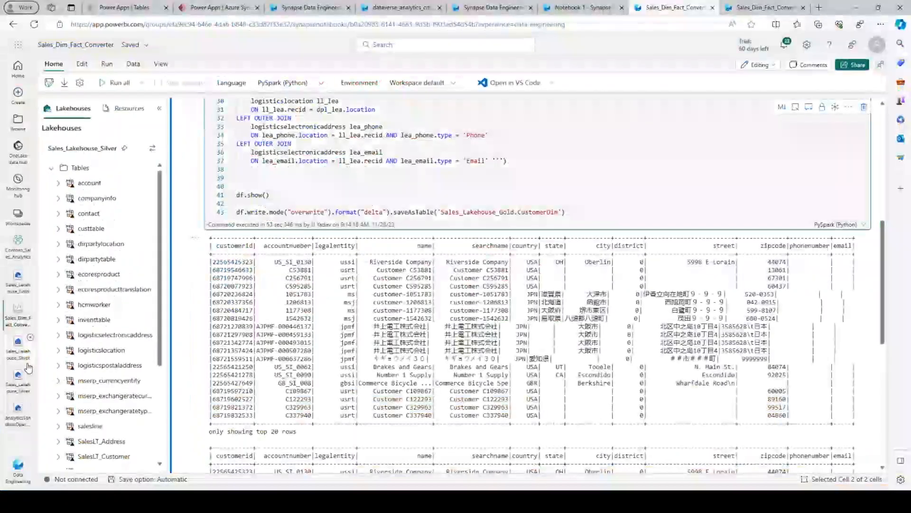
Step: Open the Sales_Lakehouse_Gold lakehouse with its customerdim table and switch it to the SQL analytics endpoint
left_click(17, 280)
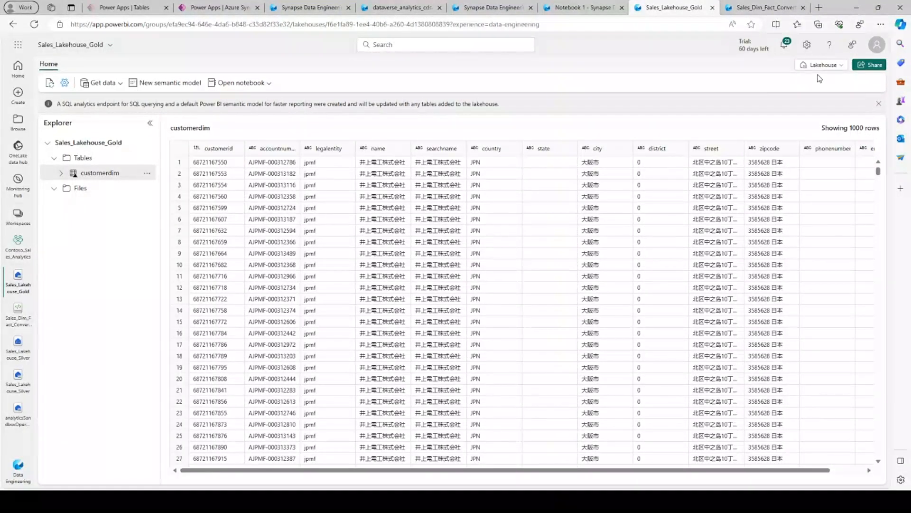
left_click(834, 66)
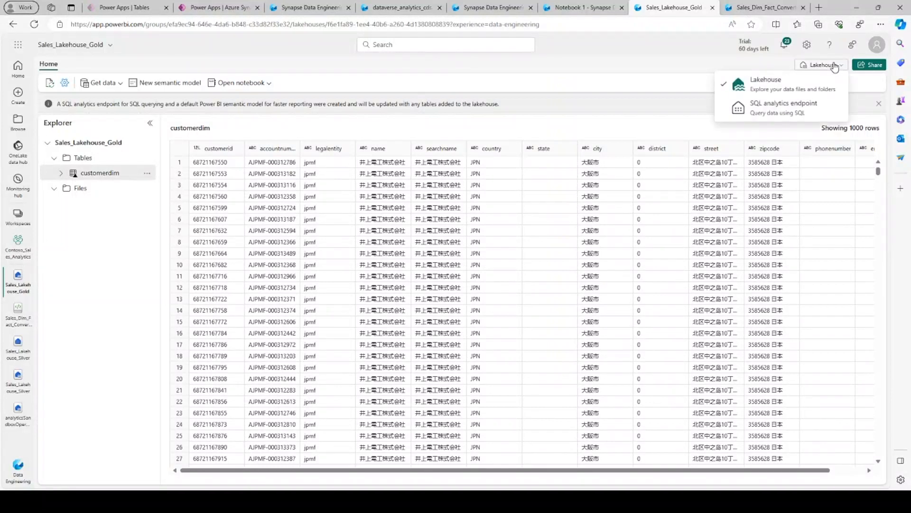
left_click(742, 110)
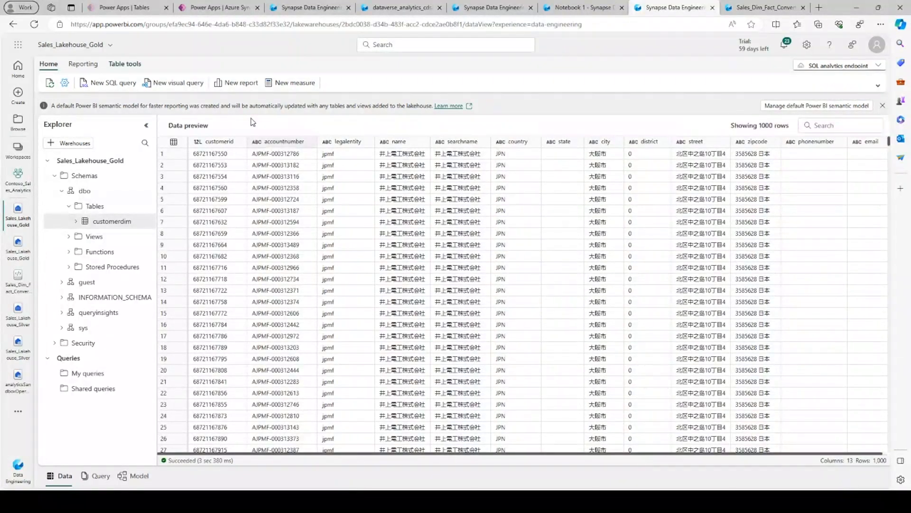
Step: Create a new report from the lakehouse, add the customerdim accountnumber field as a table visual, and enlarge the visual
left_click(236, 83)
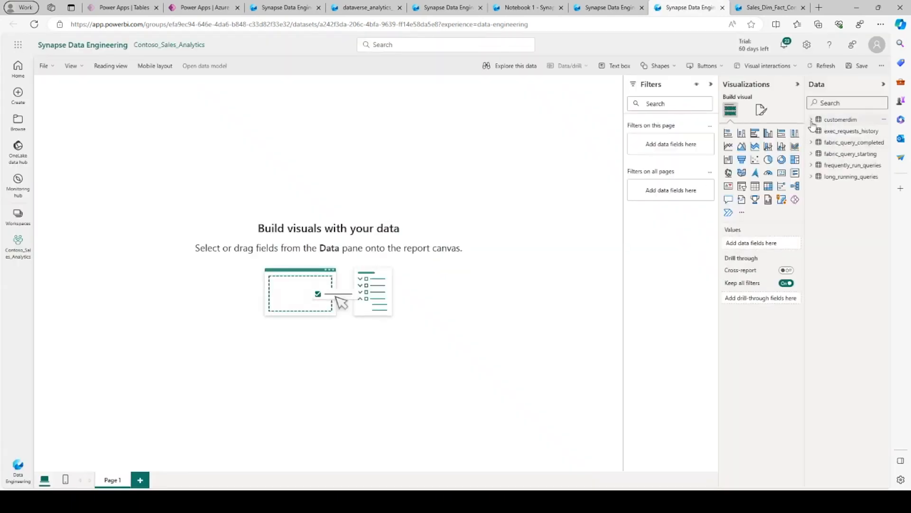
left_click(812, 120)
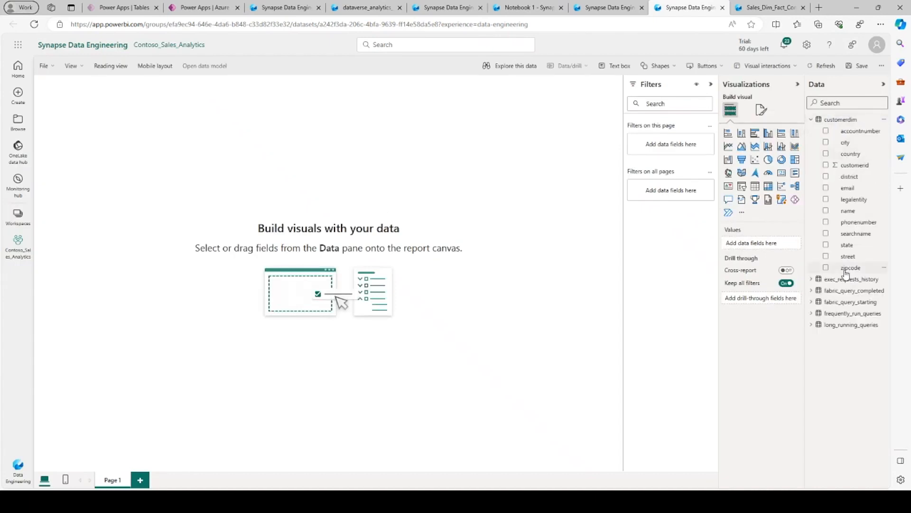
left_click(826, 133)
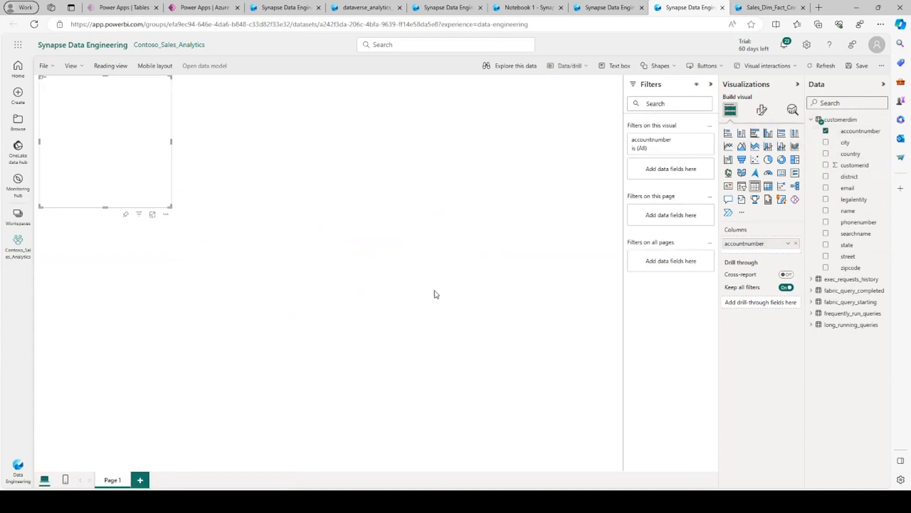
left_click_drag(170, 206, 369, 404)
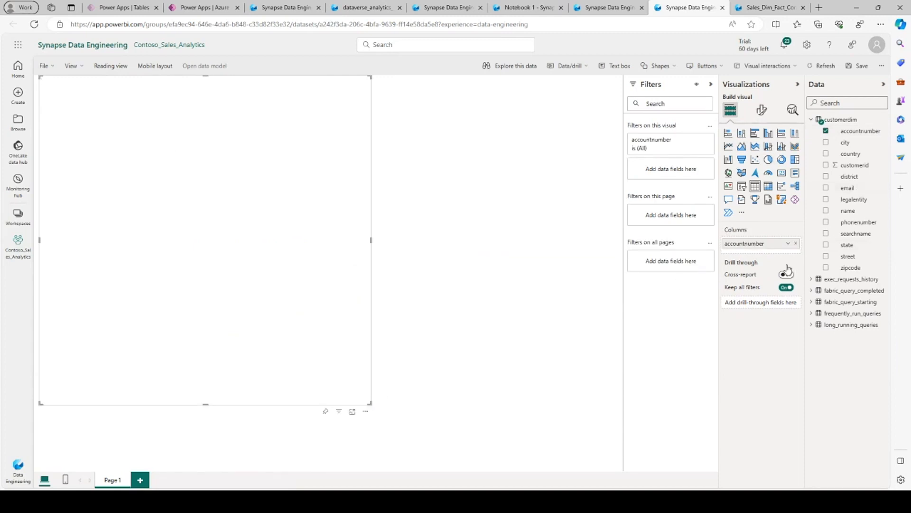
Step: Summarize accountnumber as Count (Distinct) and show it by country in a widened stacked column chart
left_click(789, 244)
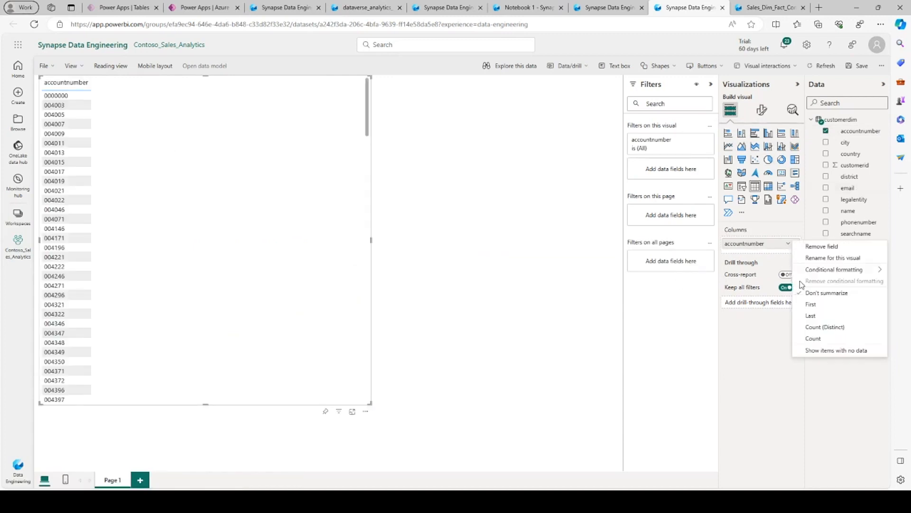
left_click(826, 328)
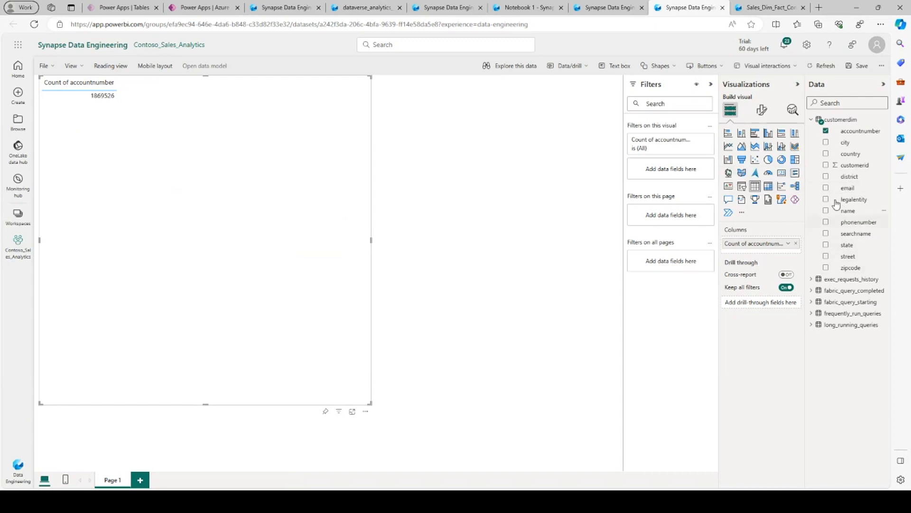
left_click(826, 154)
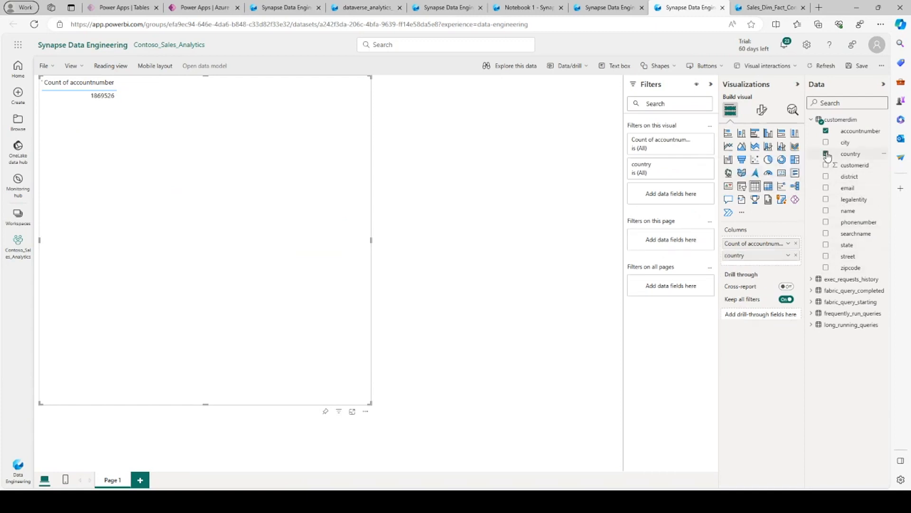
left_click(743, 134)
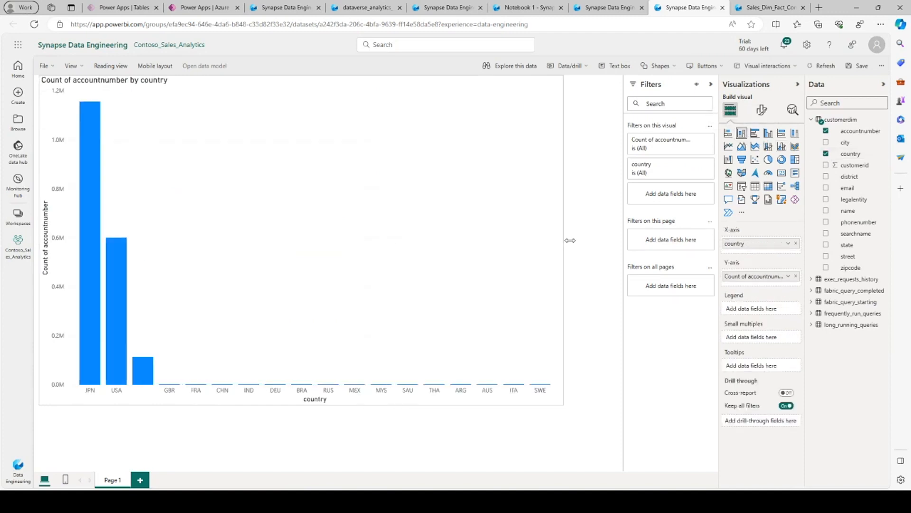
Step: Highlight the USA, JPN and blank-country columns of the chart in turn to compare their customer counts
left_click(124, 262)
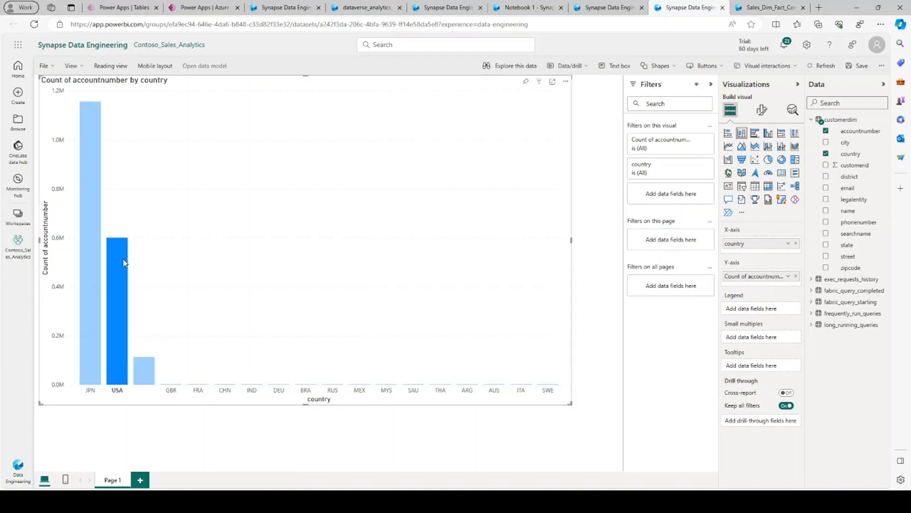
left_click(153, 369)
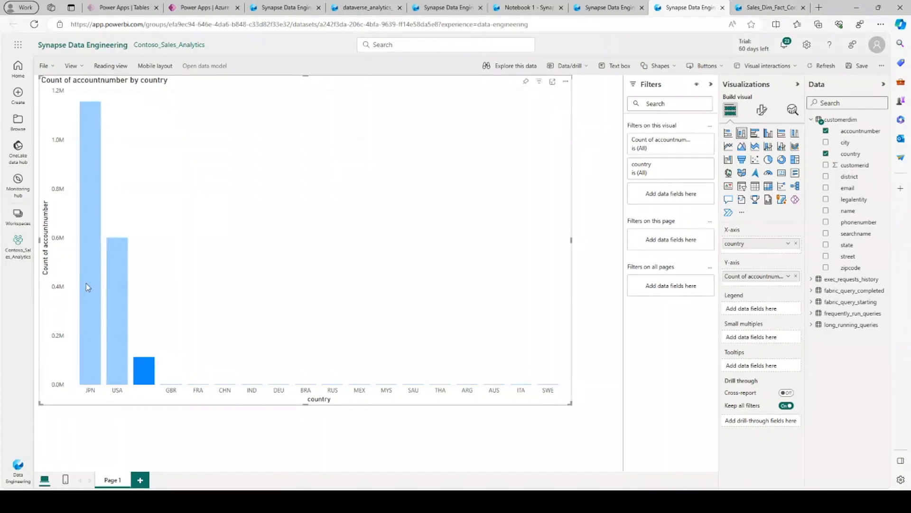
left_click(85, 282)
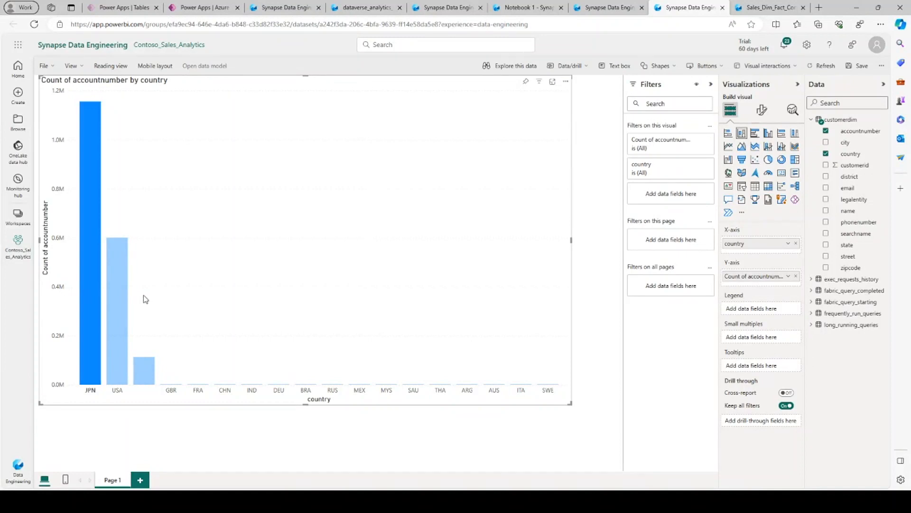
left_click(127, 300)
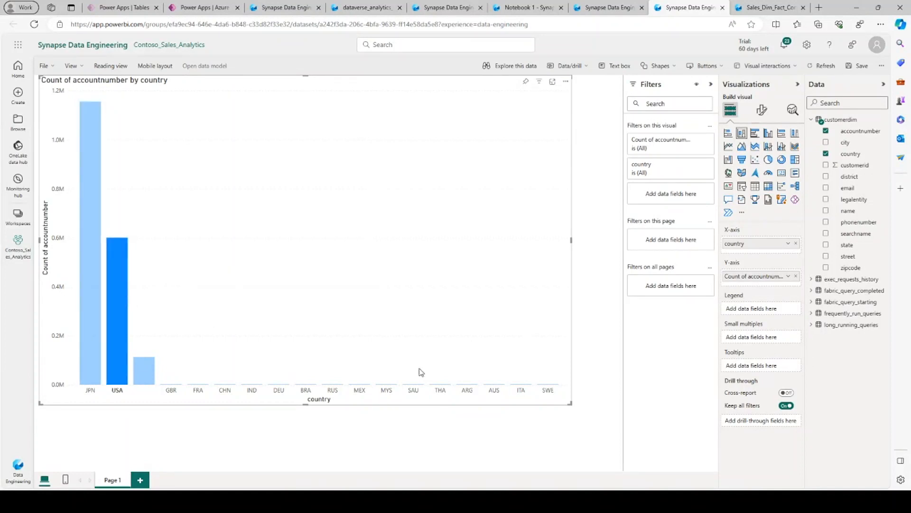
left_click(138, 374)
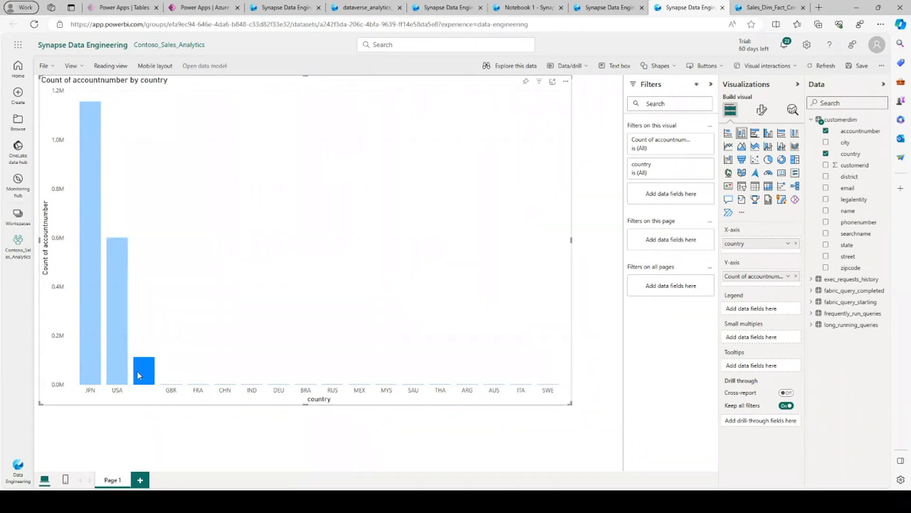